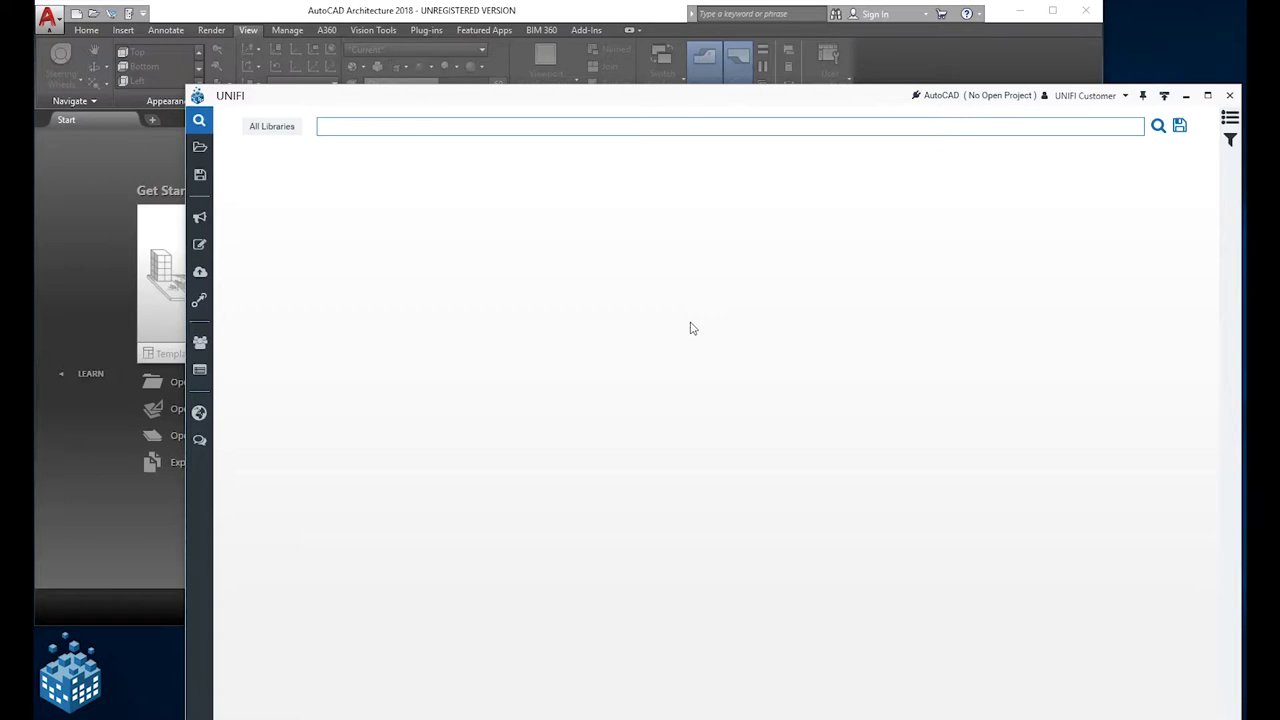
Open Drawing1 with the bookshelf from Recent Documents, then bring the UNIFI library window forward
click(84, 458)
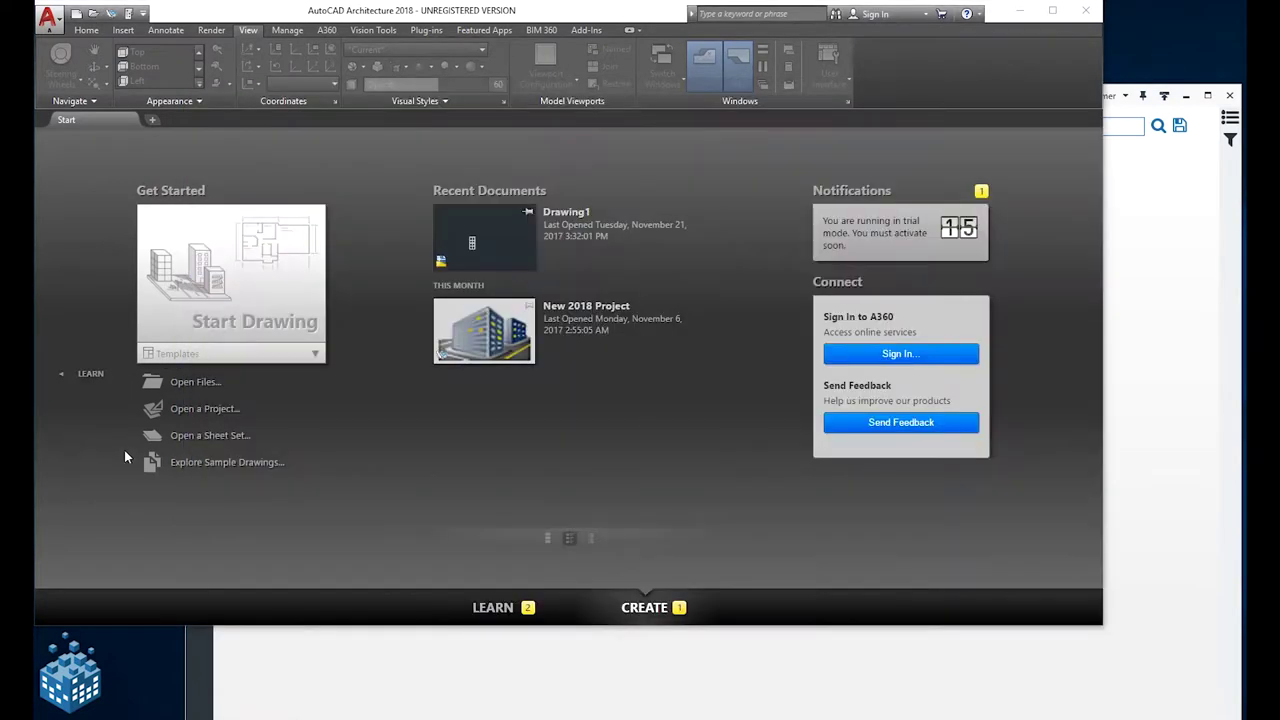
click(491, 240)
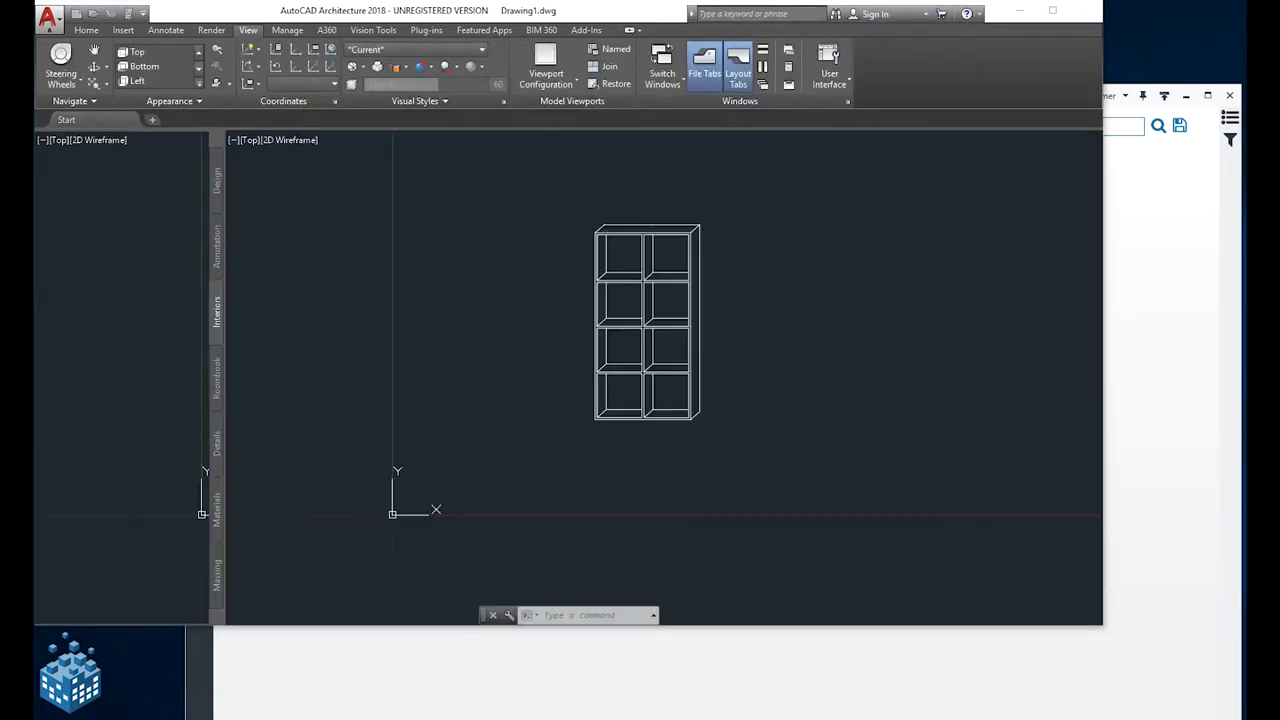
click(1155, 222)
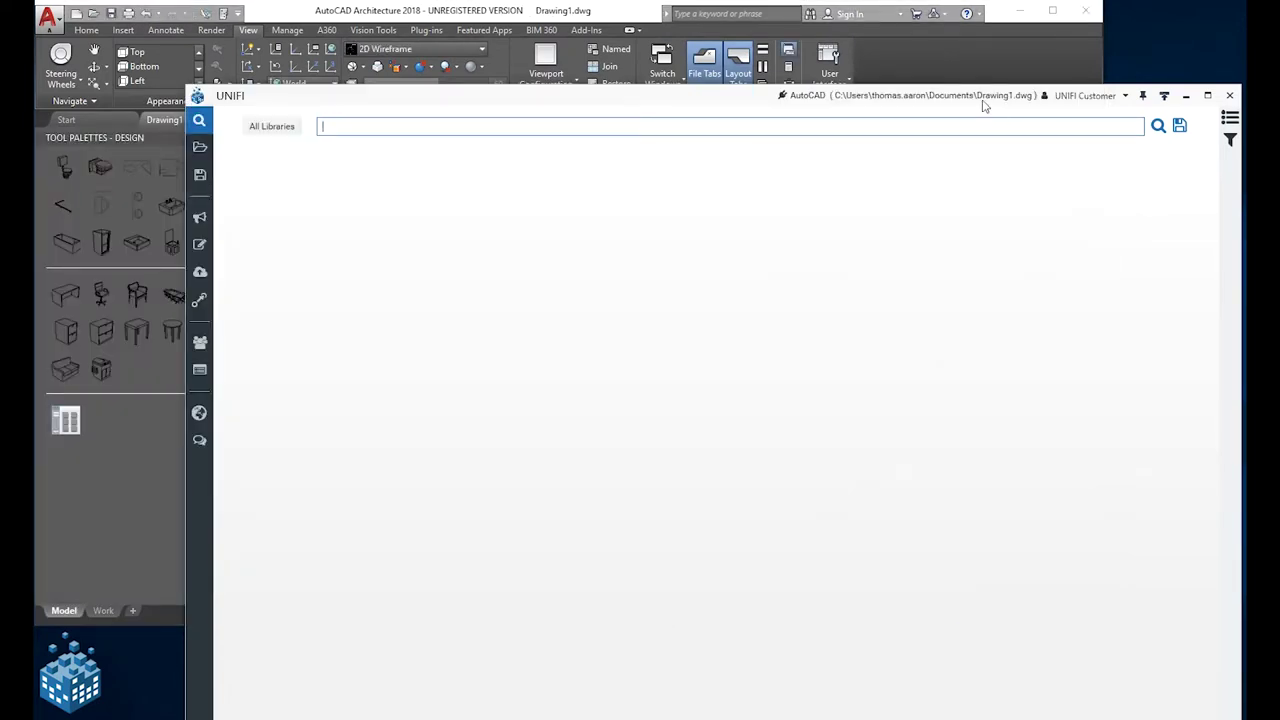
click(200, 147)
Open the Company Library's DWG category and choose the Triangle block for insertion
click(298, 281)
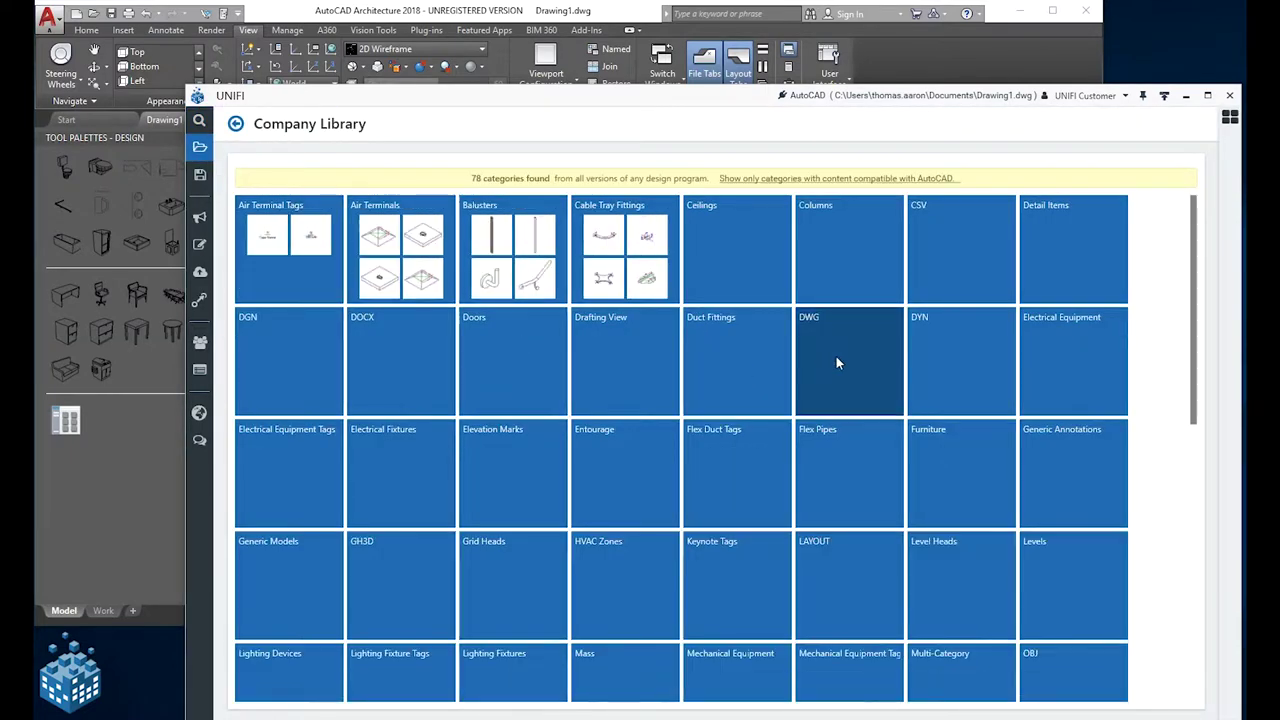
click(826, 325)
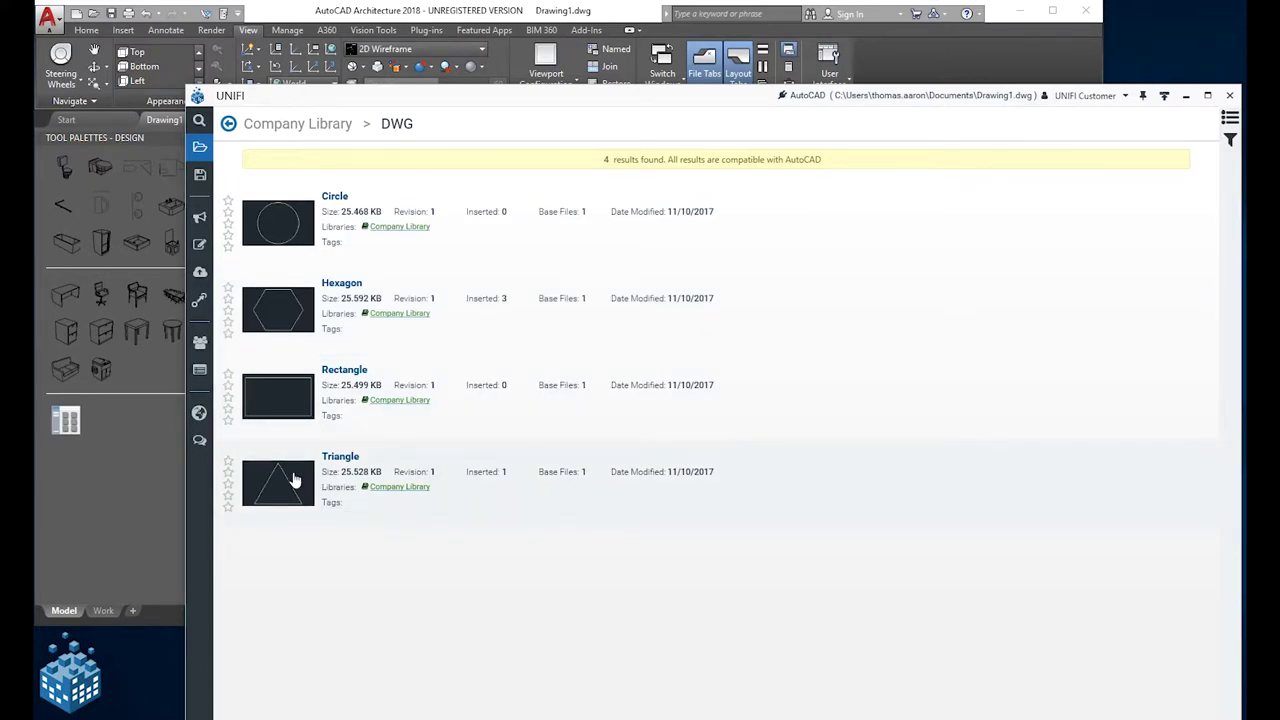
click(296, 478)
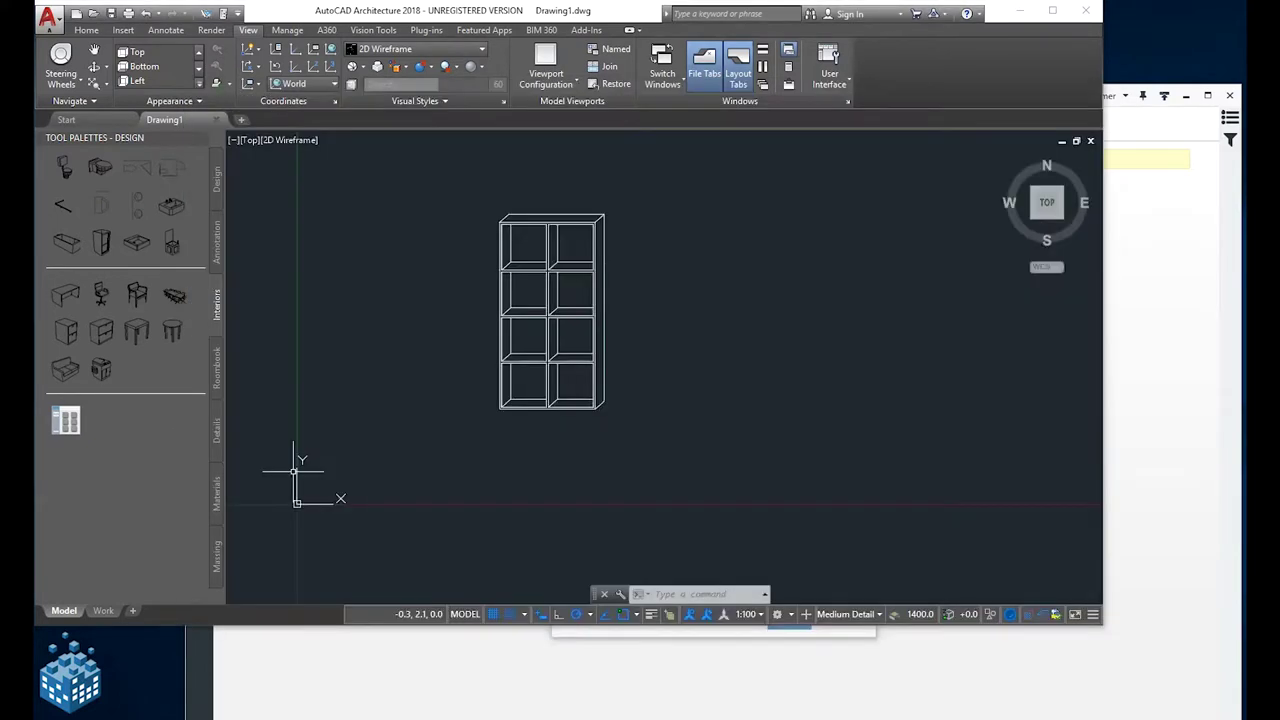
Place the Triangle block right of the bookshelf at 0° rotation
click(702, 394)
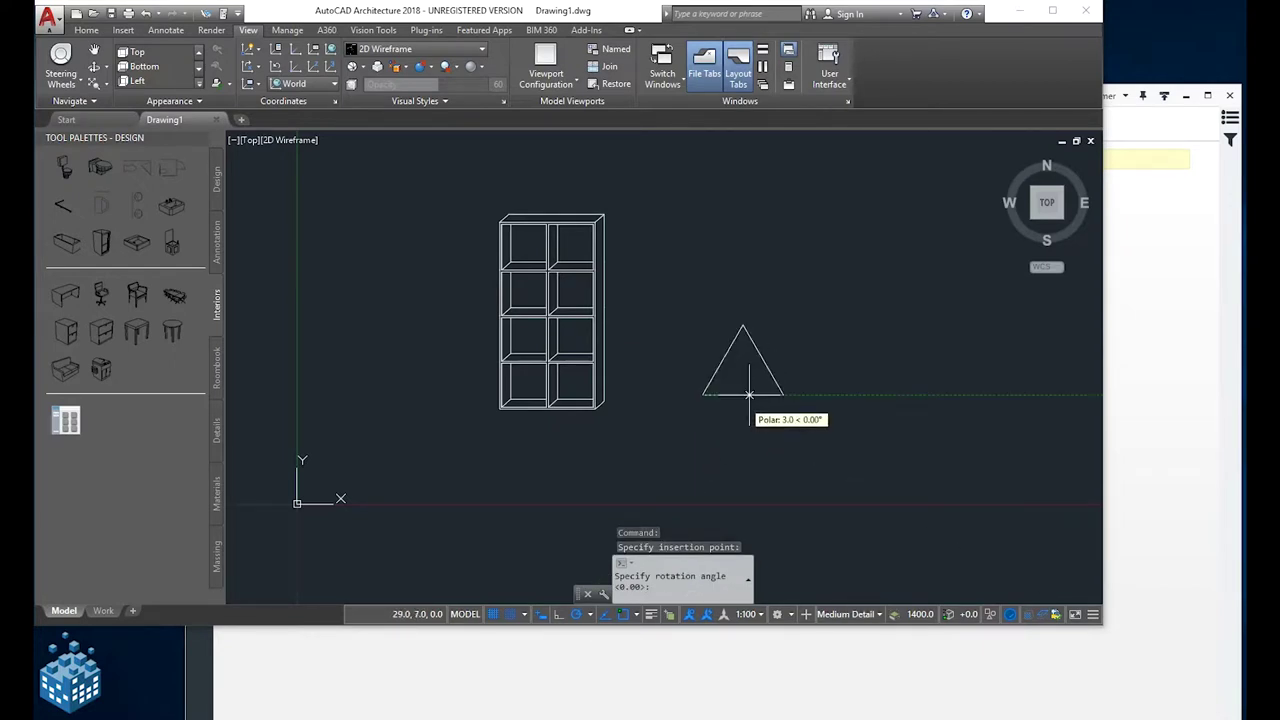
click(744, 400)
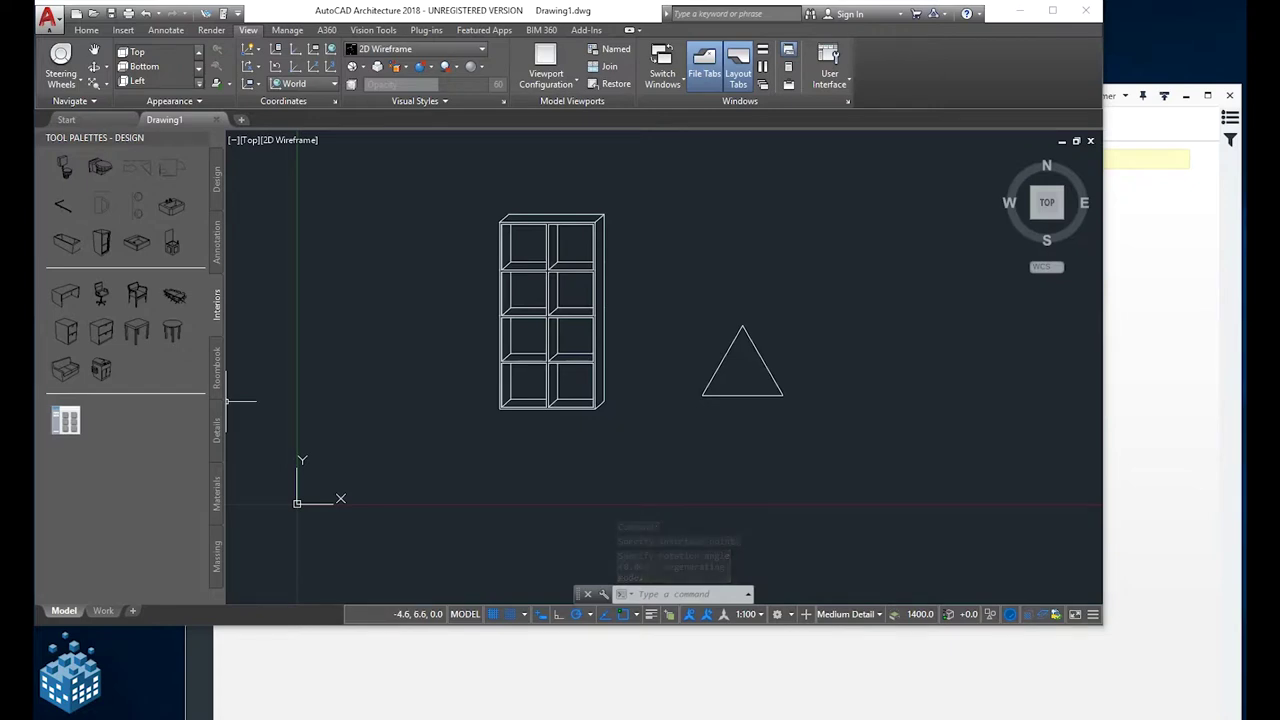
click(1100, 300)
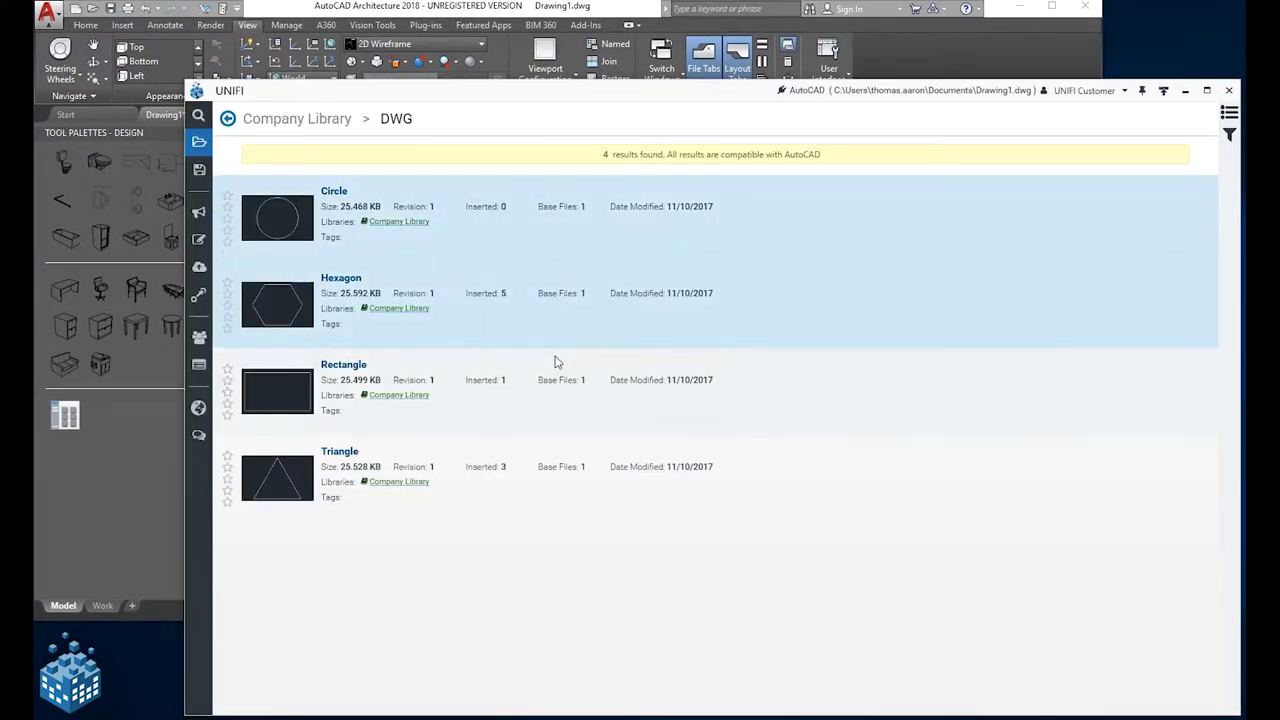
Select Hexagon through Triangle and send them to Batch Insert
click(588, 344)
shift+click(610, 468)
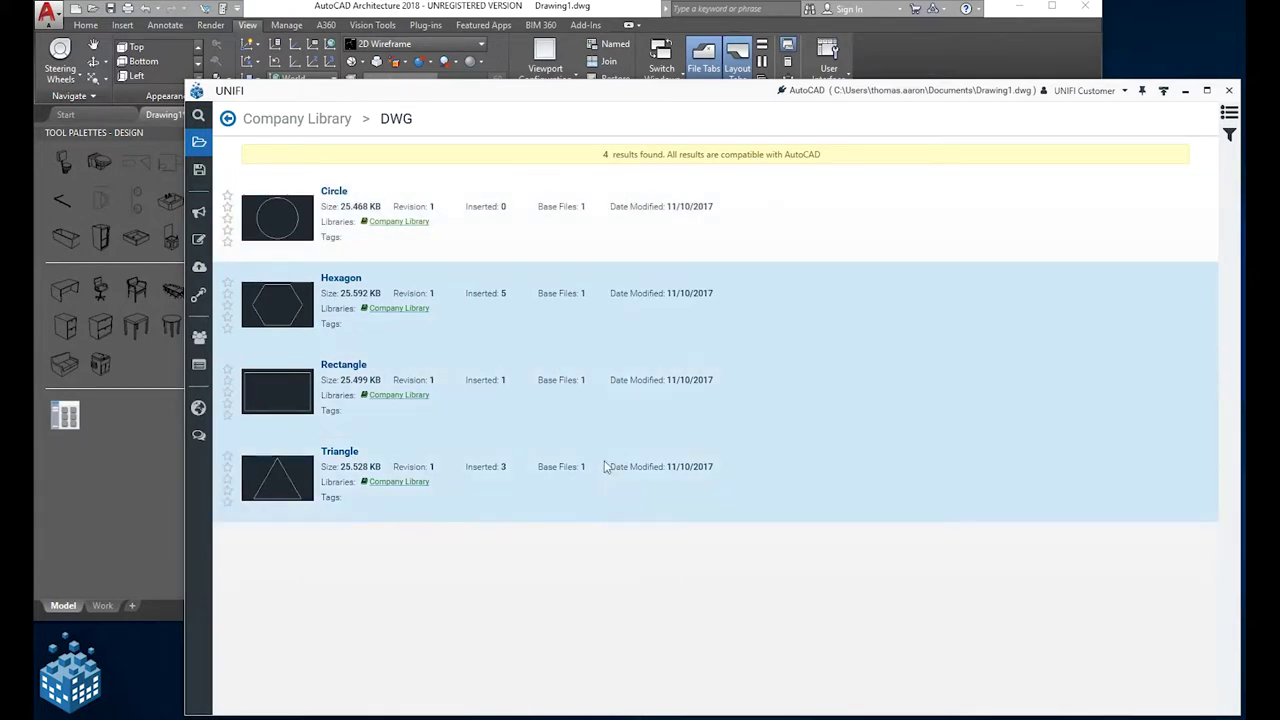
right_click(615, 397)
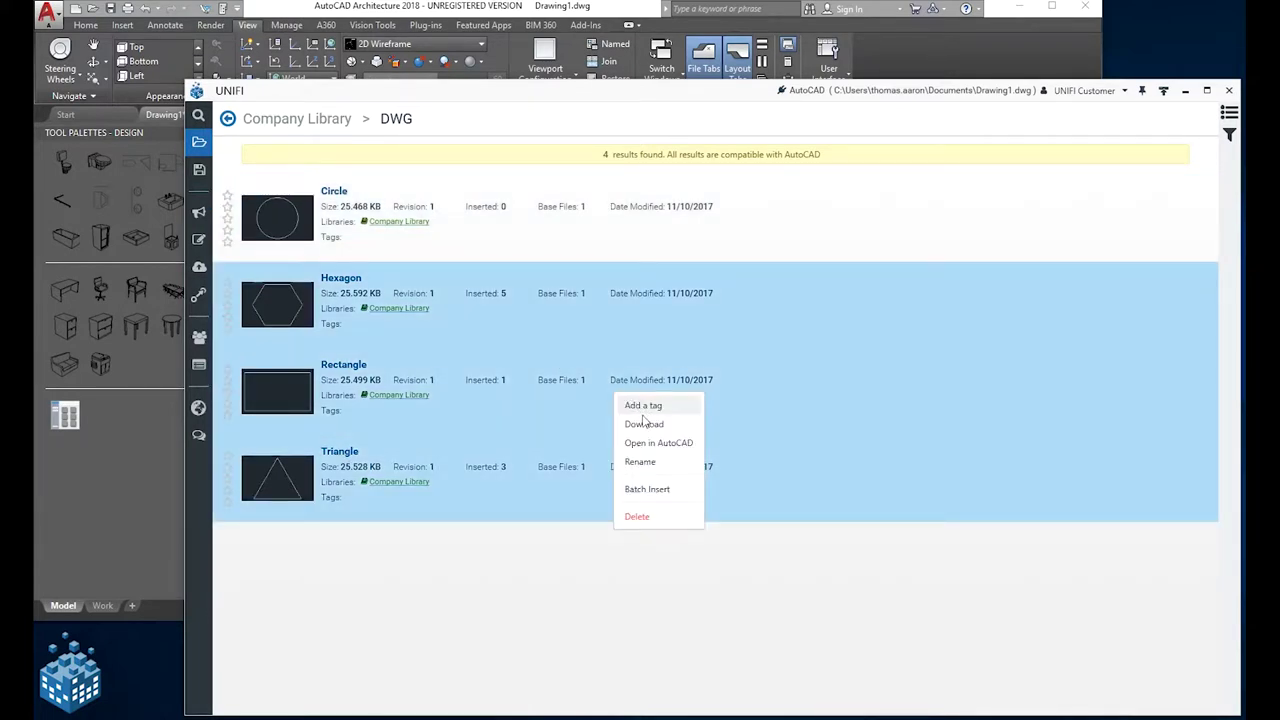
click(645, 490)
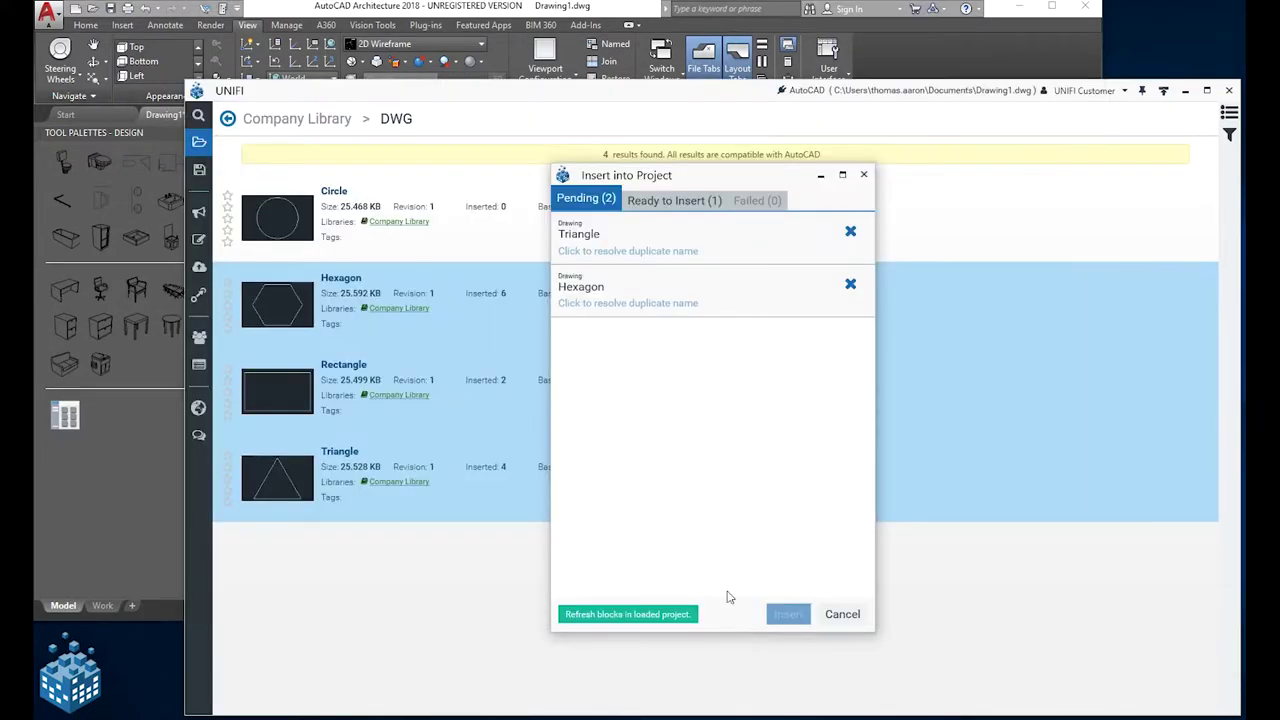
Resolve duplicates: overwrite Triangle with the UNIFI block, keep the existing Hexagon
click(640, 252)
click(601, 388)
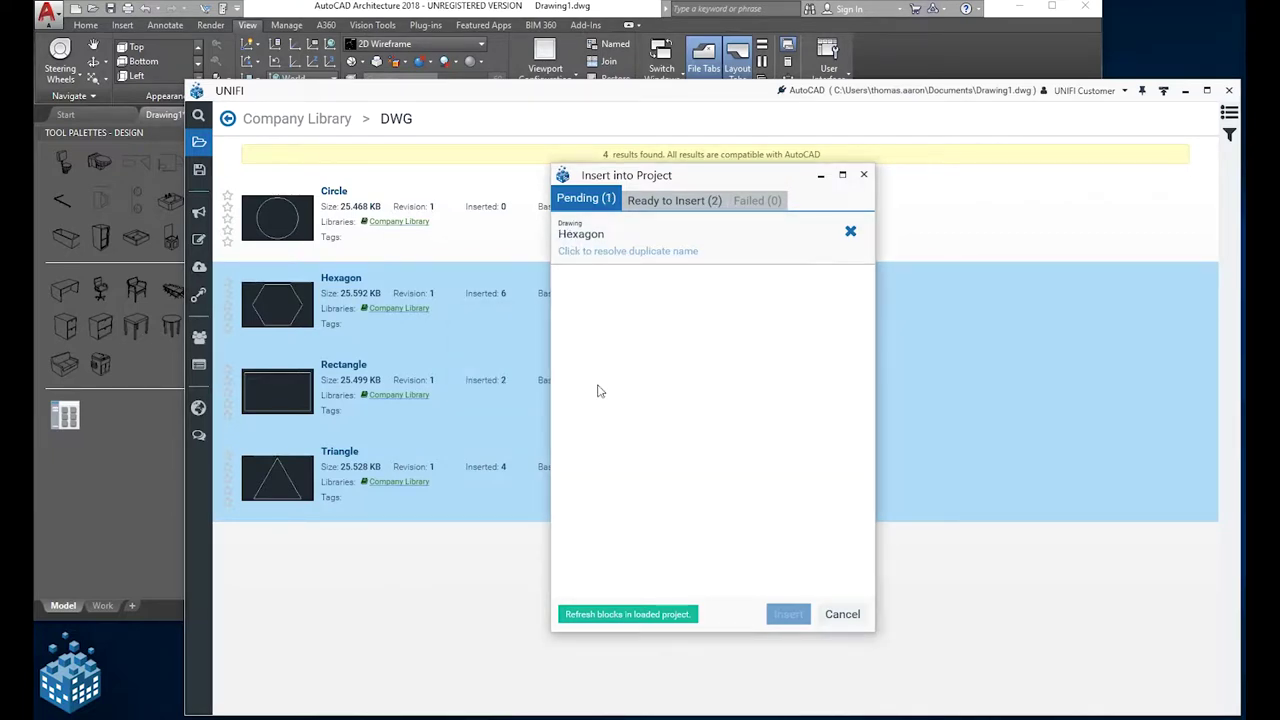
click(646, 254)
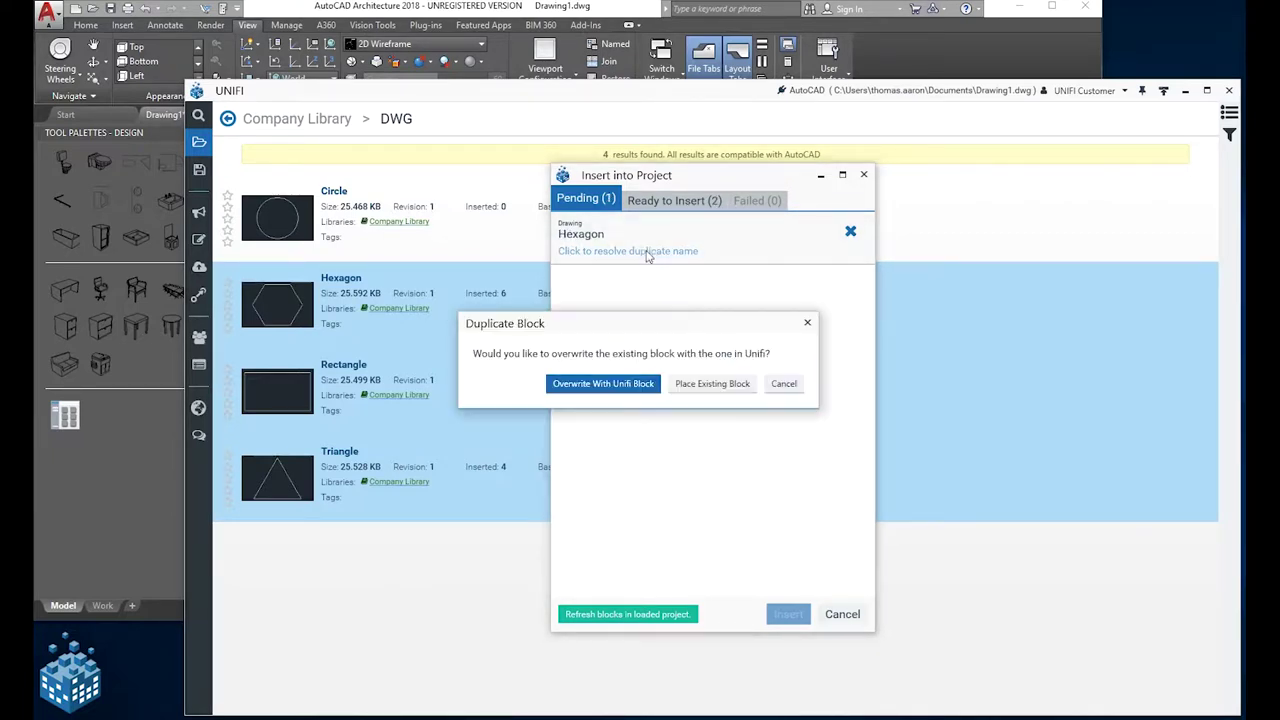
click(707, 387)
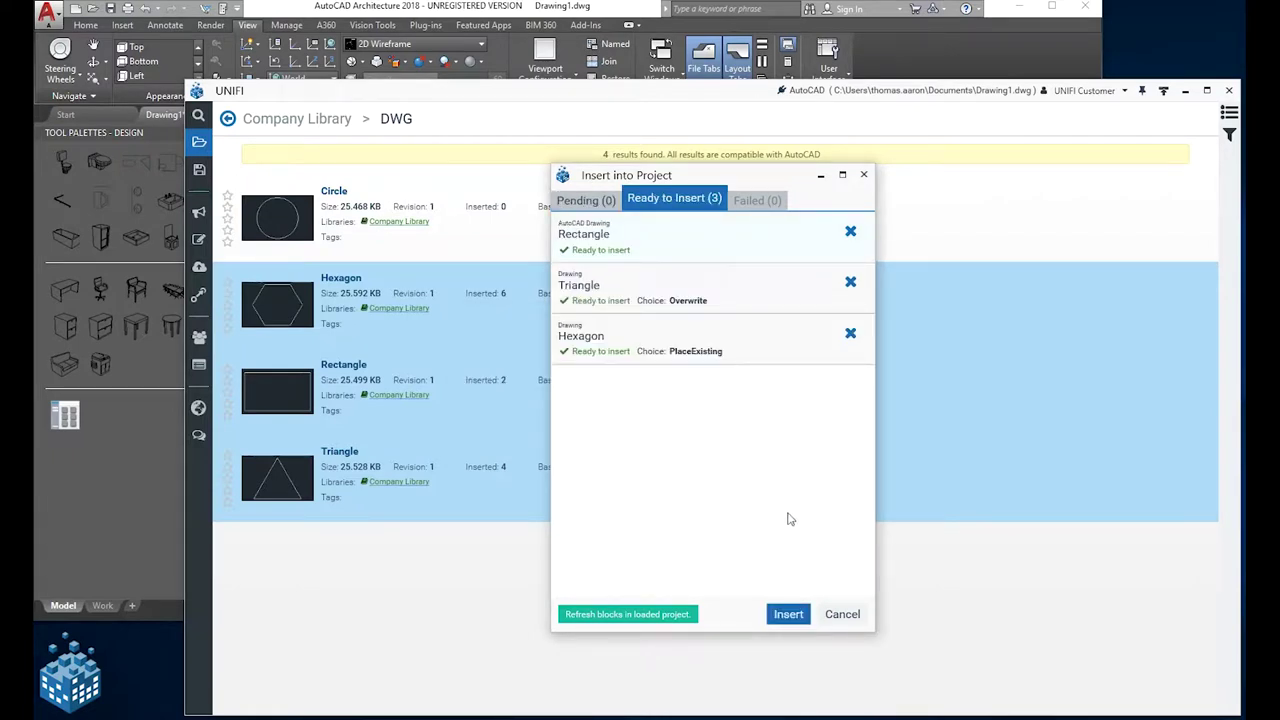
Insert the Rectangle below the bookshelf, plus a second Triangle and the Hexagon beside it, at default rotation
click(788, 614)
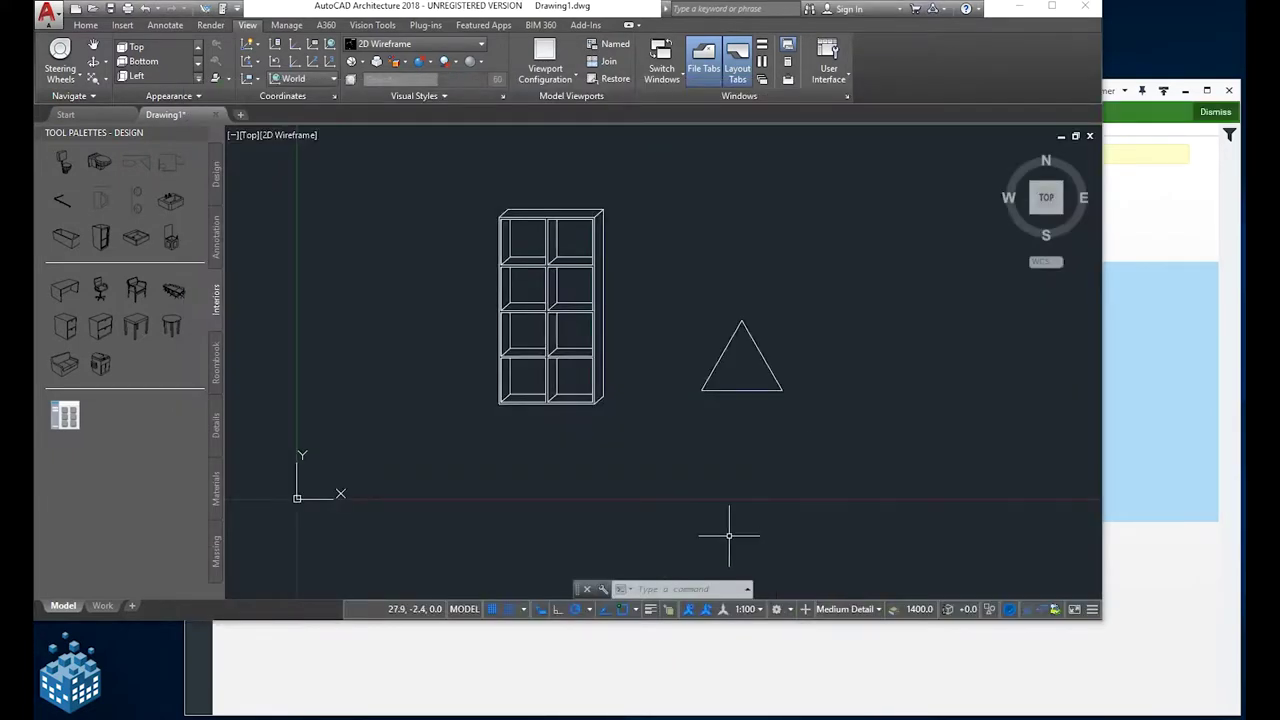
click(623, 467)
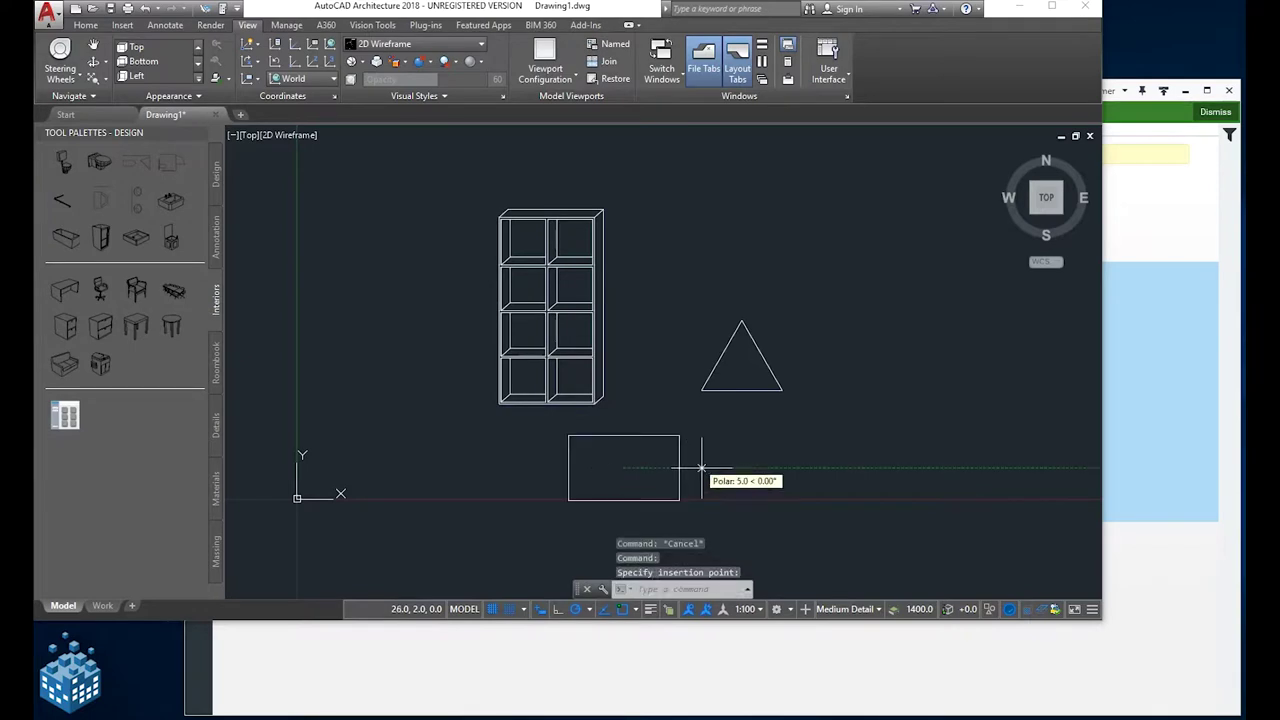
click(779, 467)
key(Return)
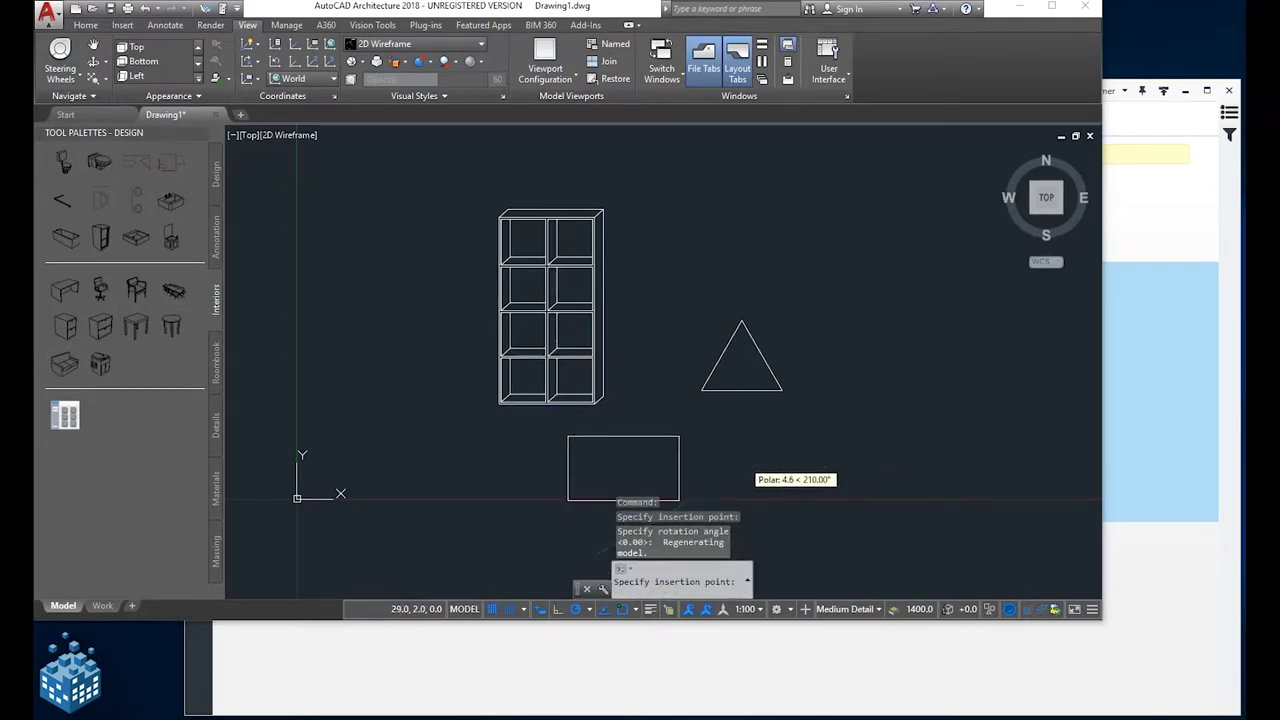
key(Return)
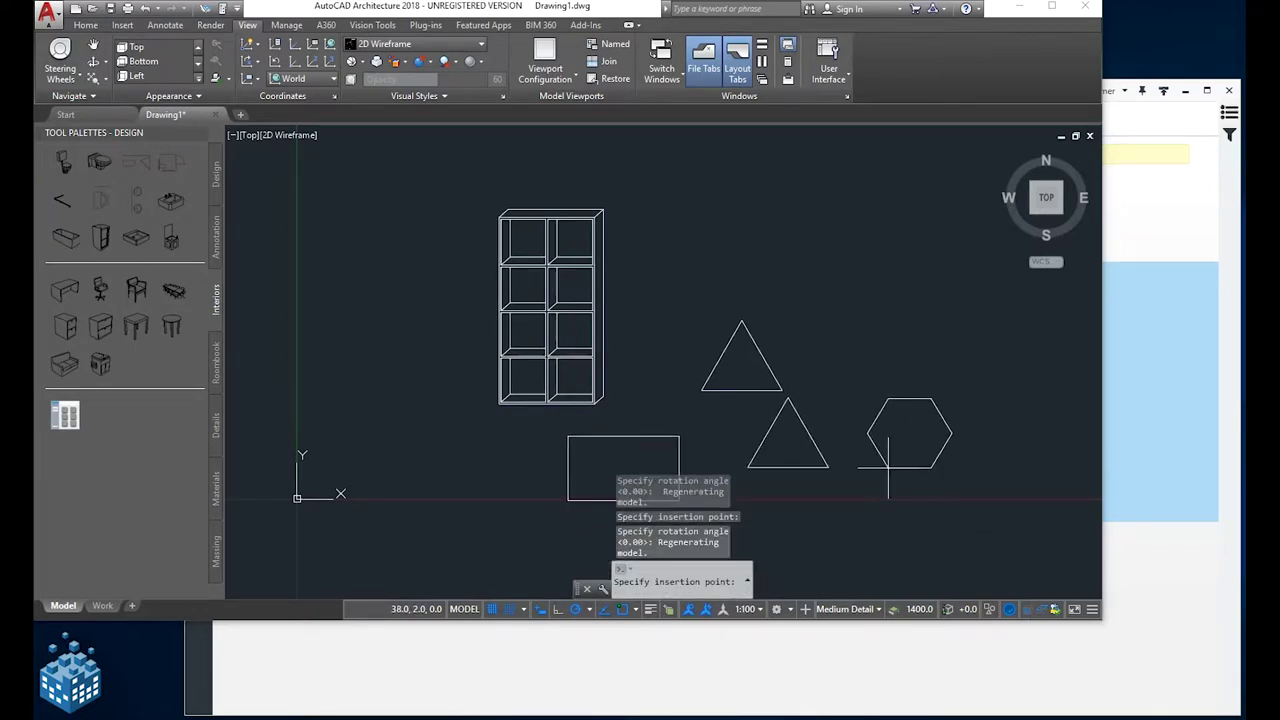
click(855, 465)
key(Return)
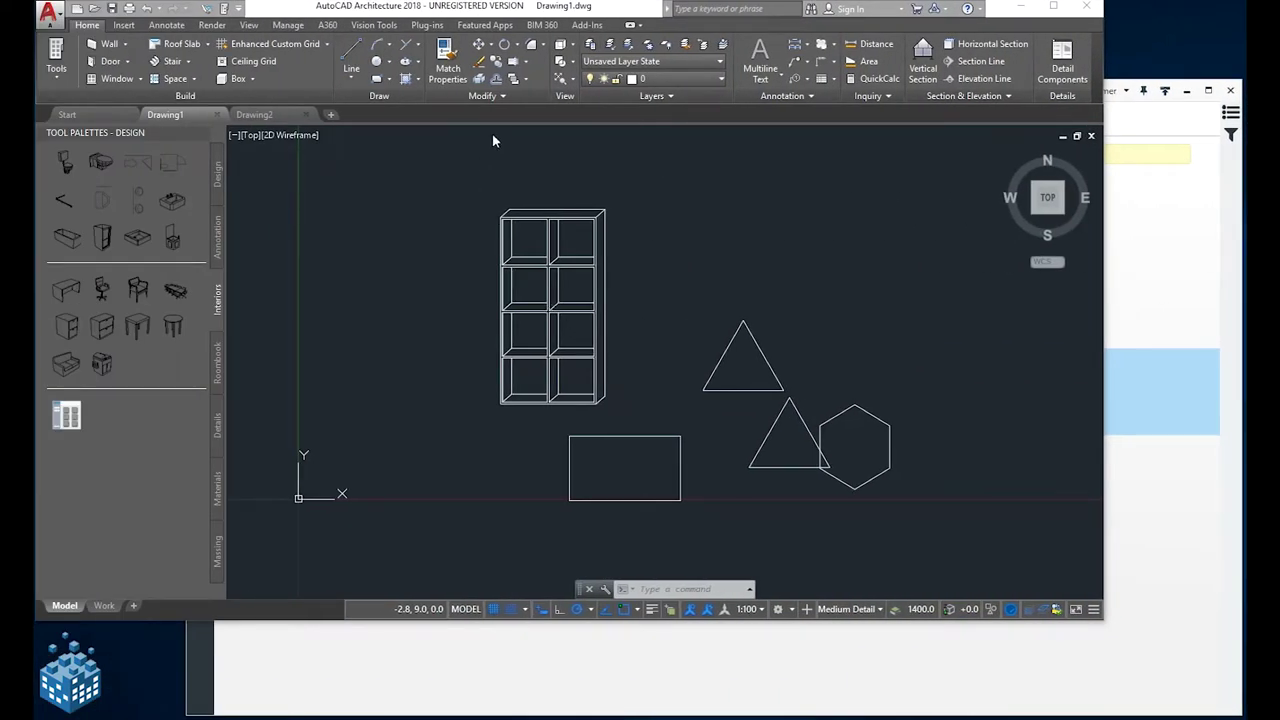
click(586, 25)
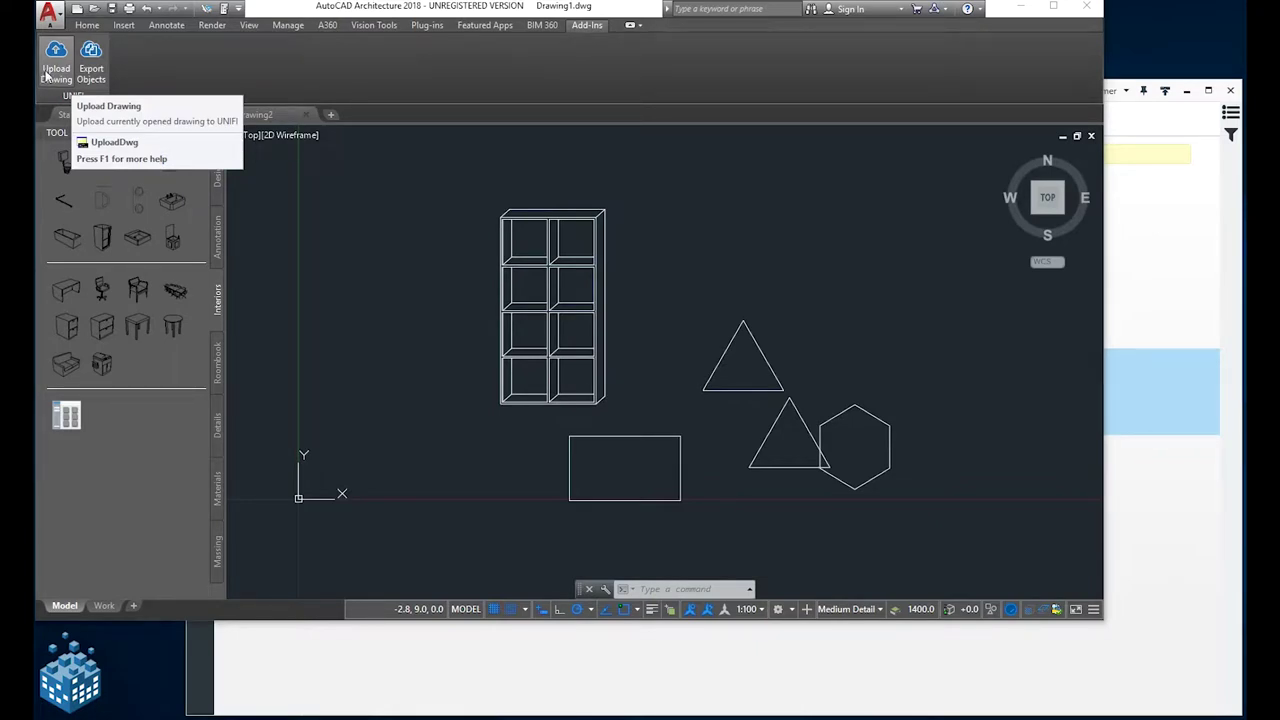
Add Drawing1 and Drawing2 to the UNIFI upload queue
click(55, 58)
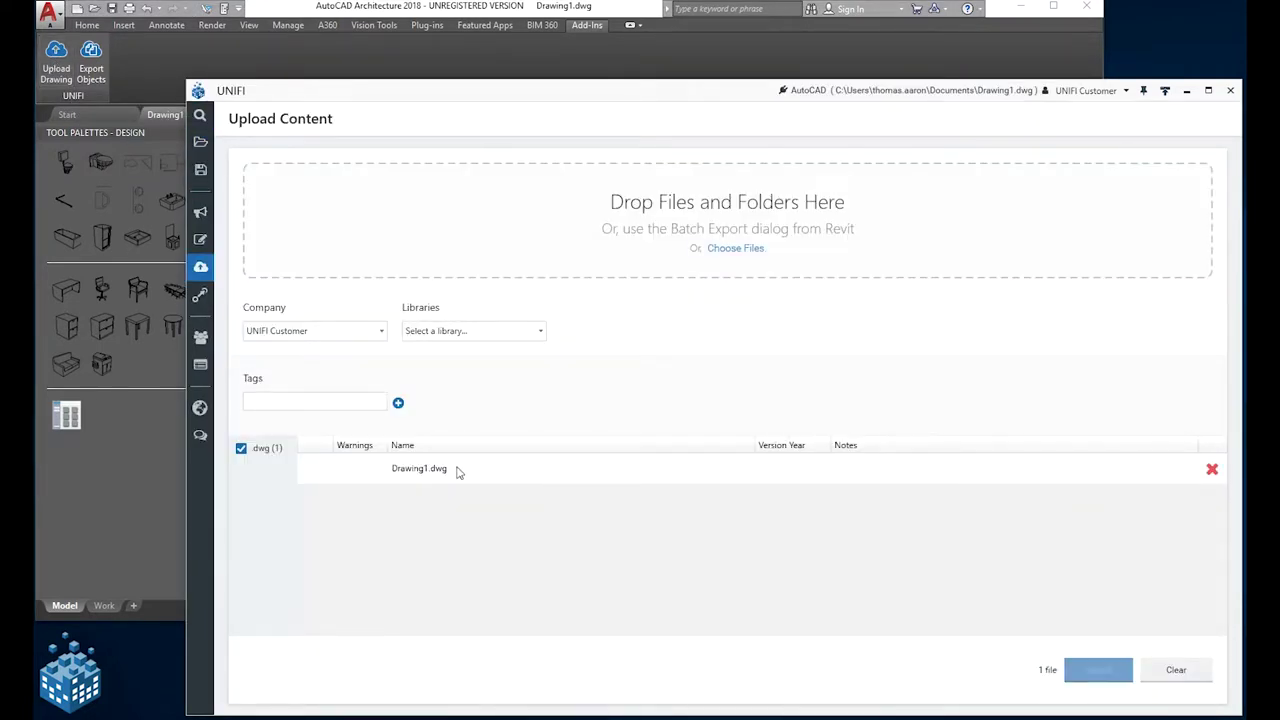
click(133, 464)
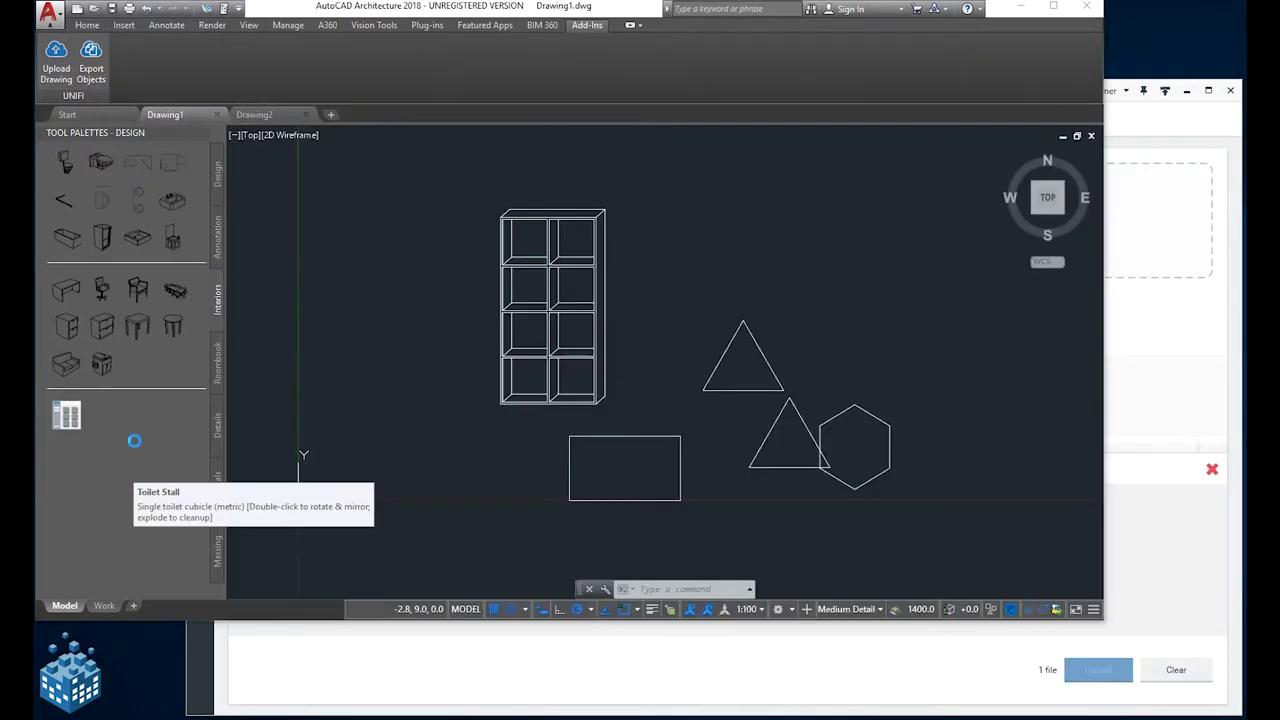
click(281, 117)
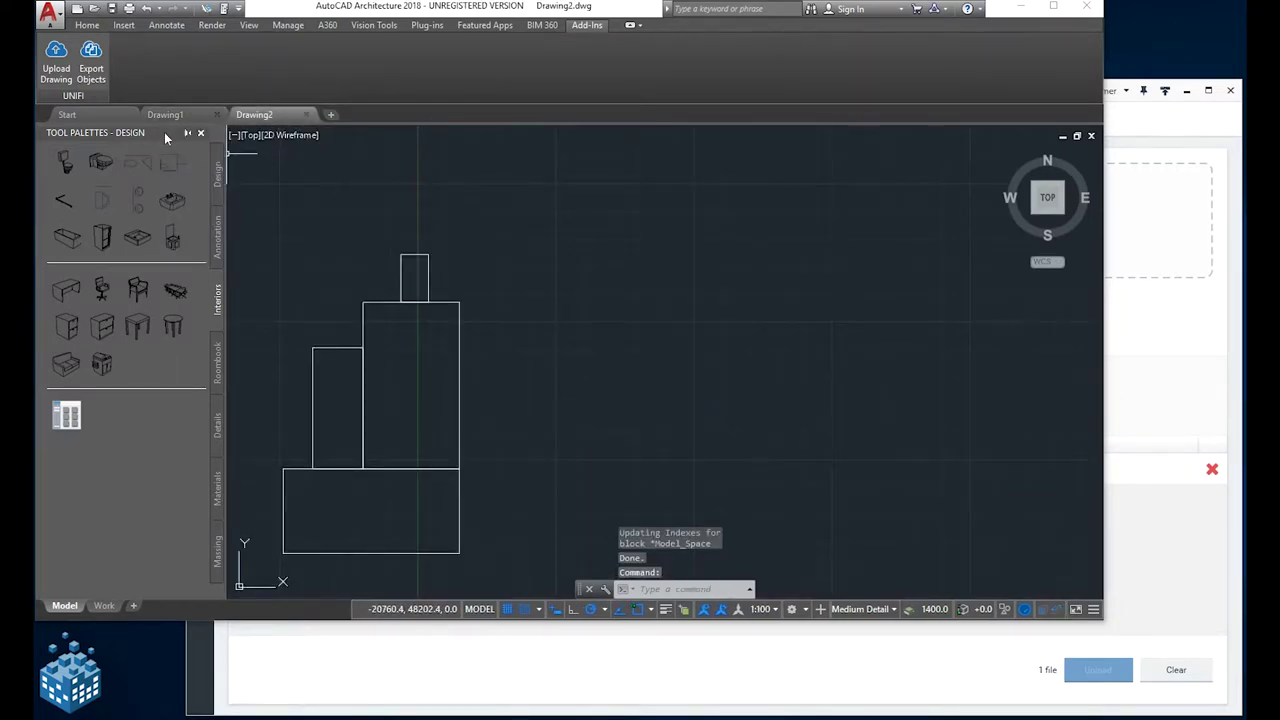
click(57, 70)
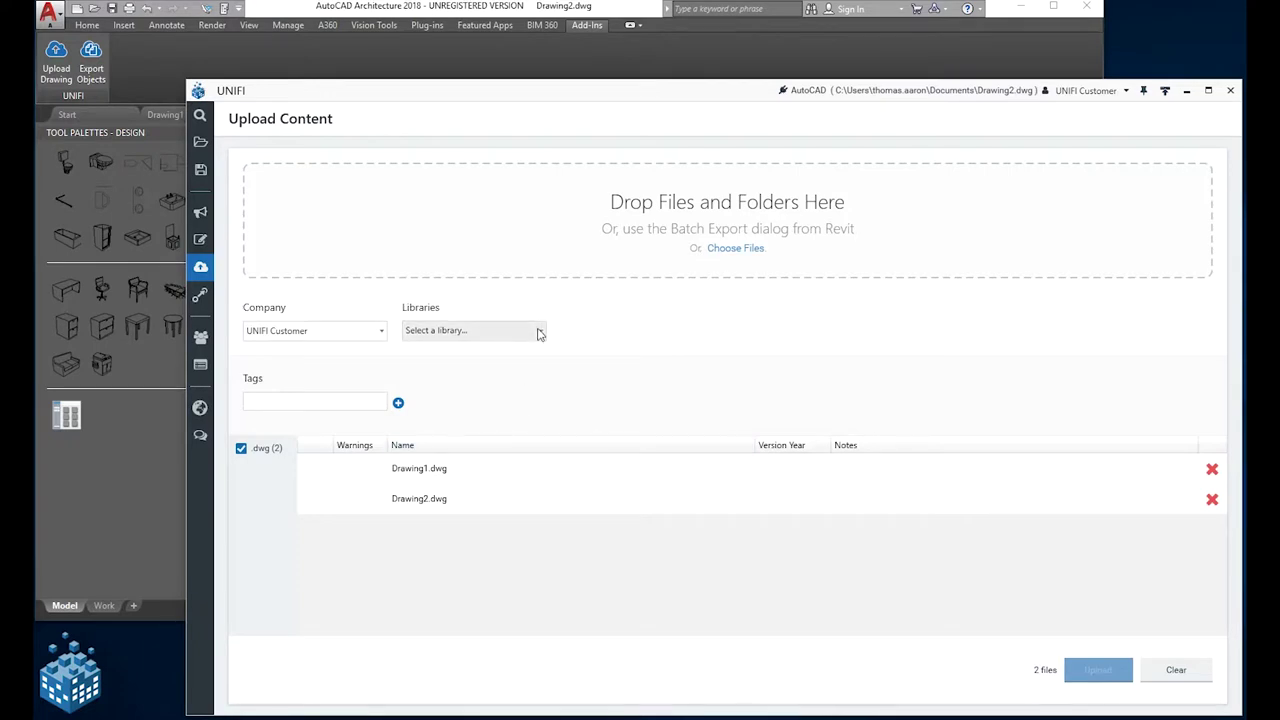
Upload both drawings to the Company Library with the tag AutoCAD
click(537, 332)
click(448, 358)
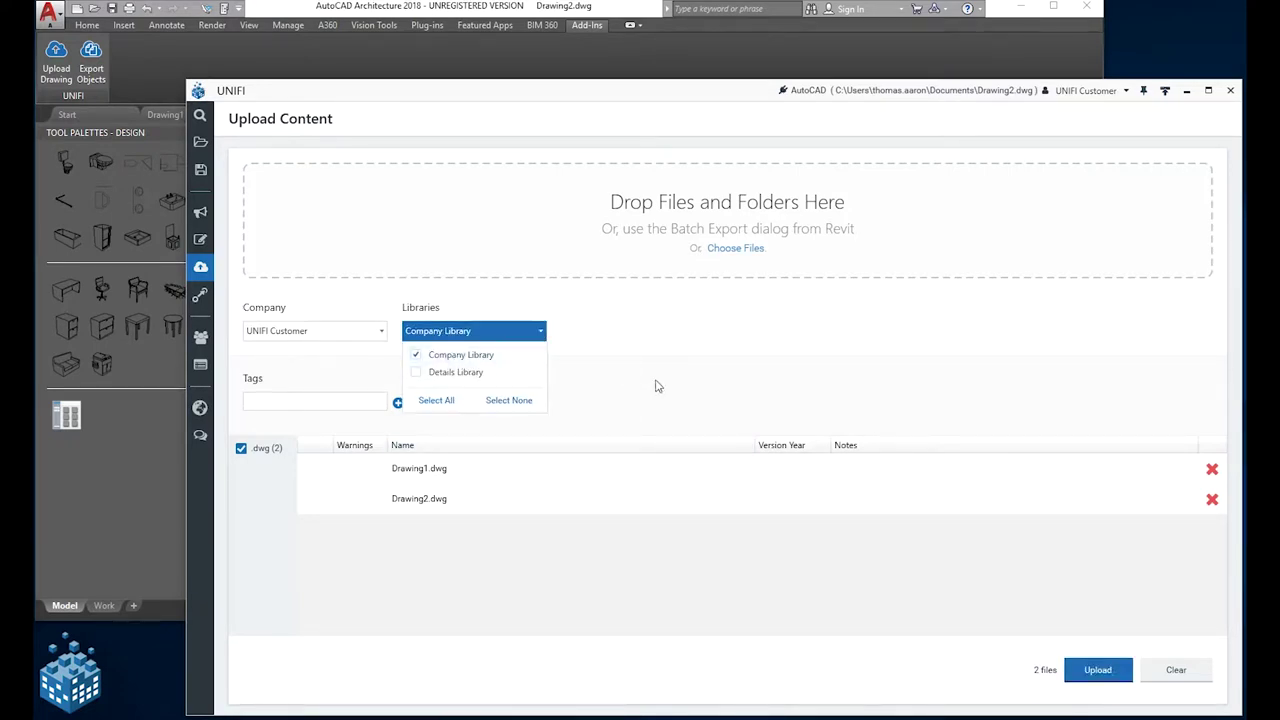
click(350, 405)
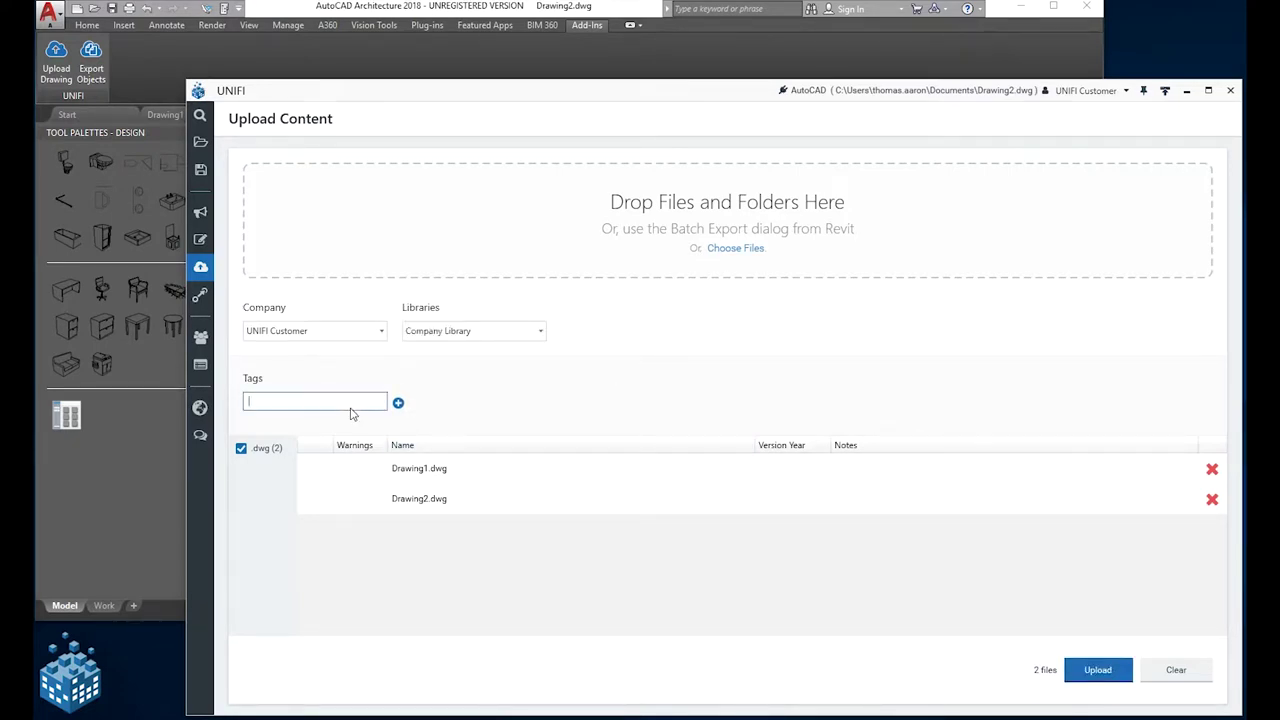
text(AutoCAD)
key(Return)
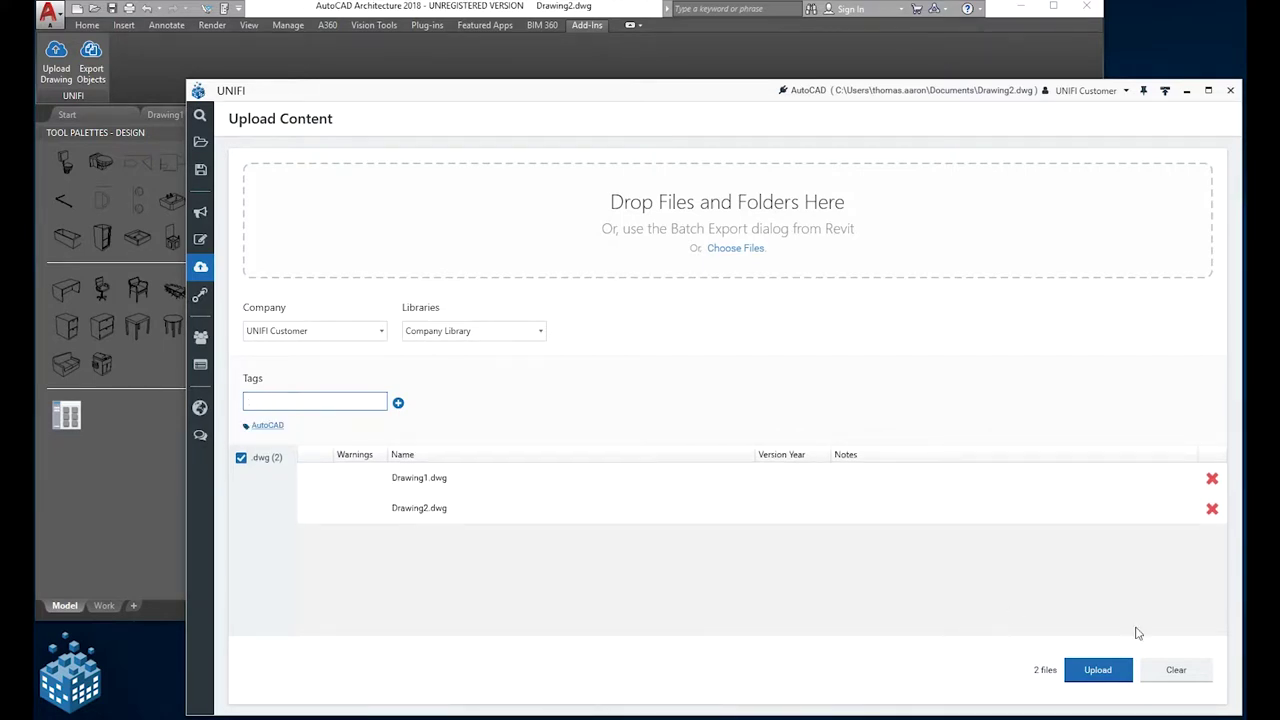
click(1097, 672)
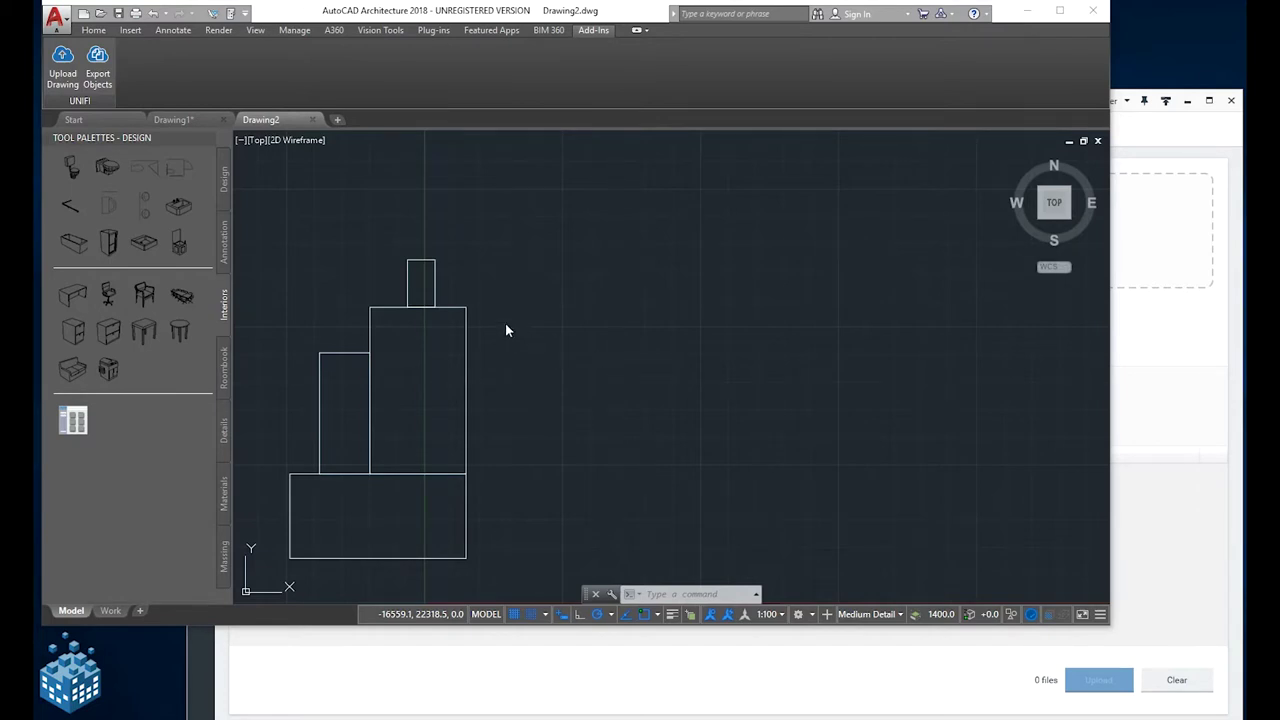
mouse_move(172, 119)
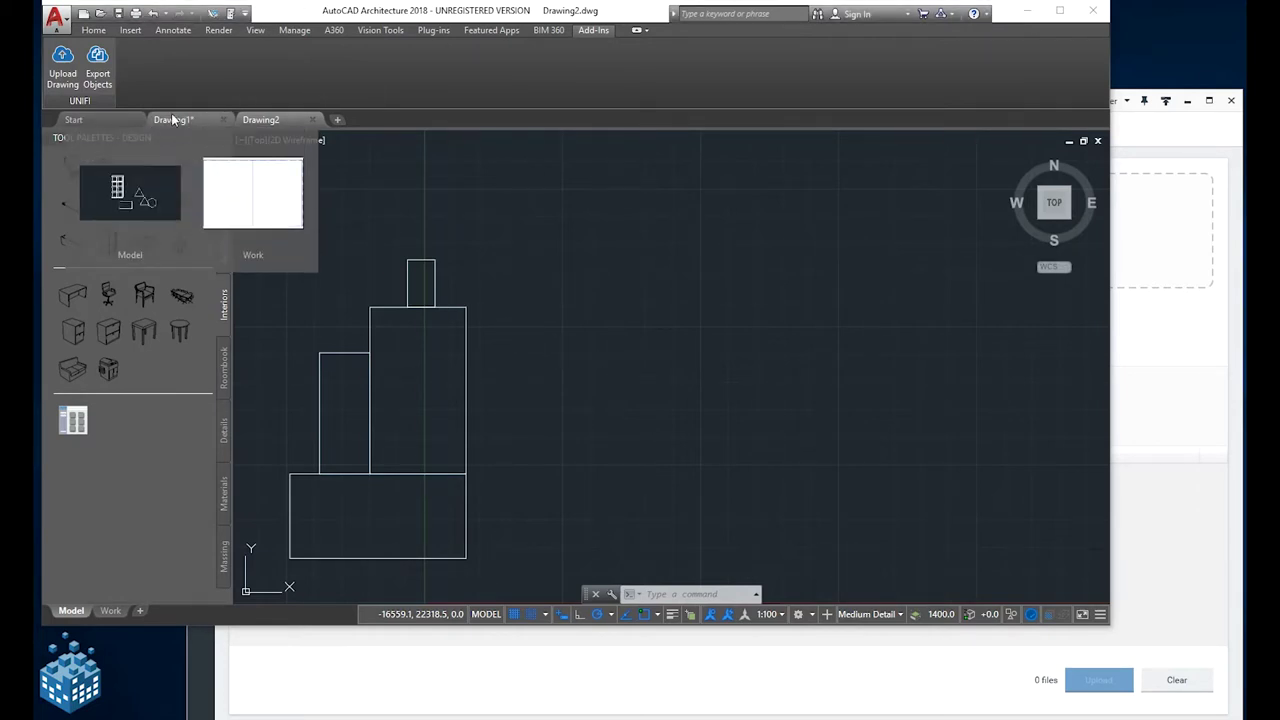
Make Drawing1 the active drawing again
click(135, 190)
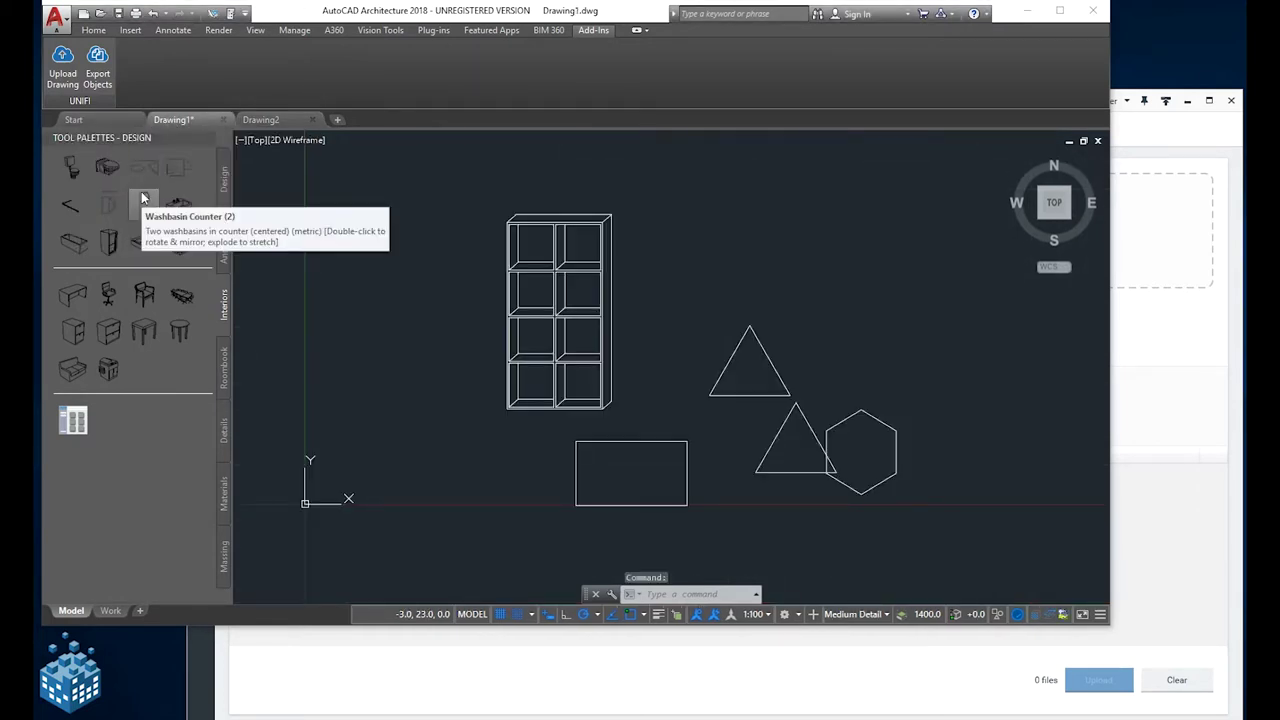
Export the rectangle to the UNIFI upload queue
click(98, 62)
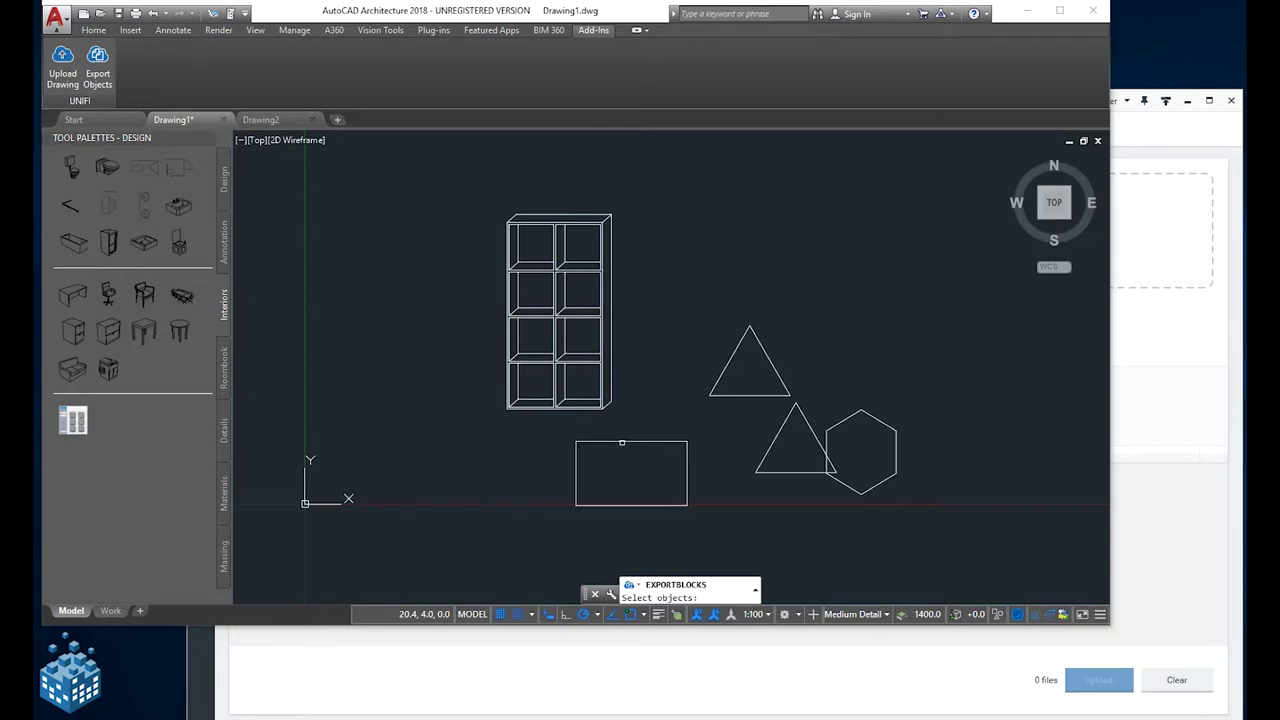
click(626, 441)
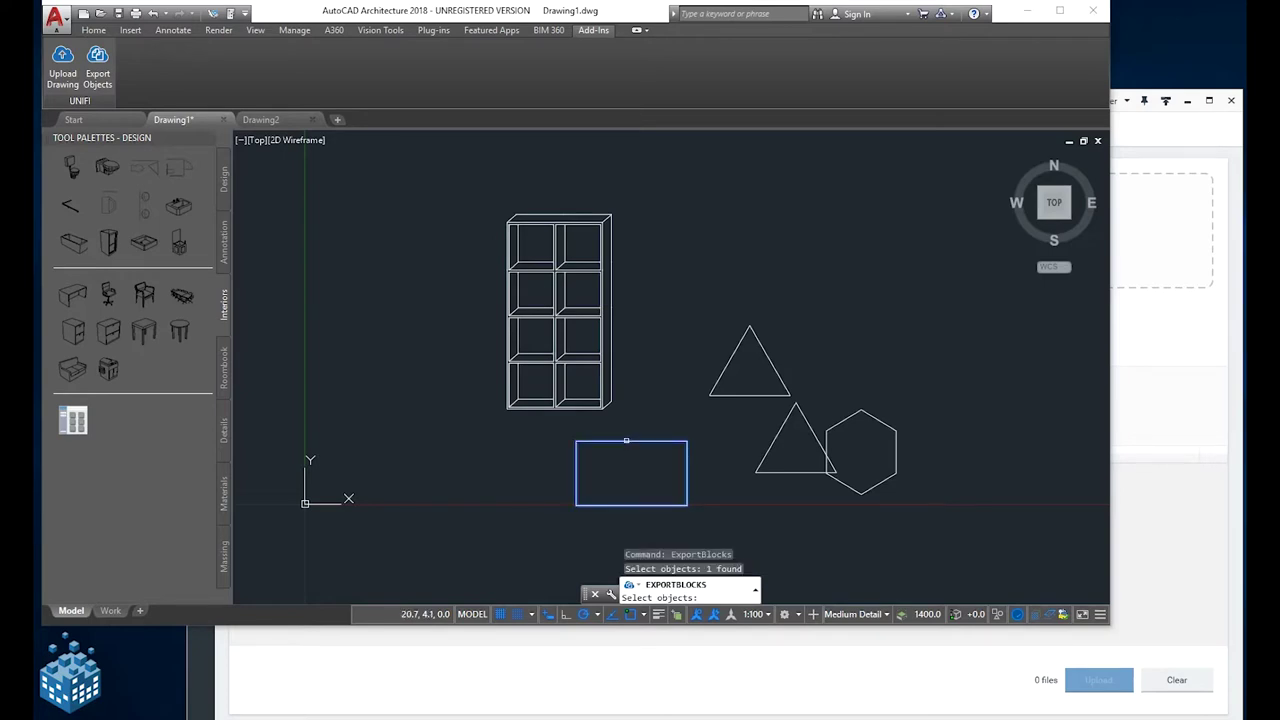
key(Return)
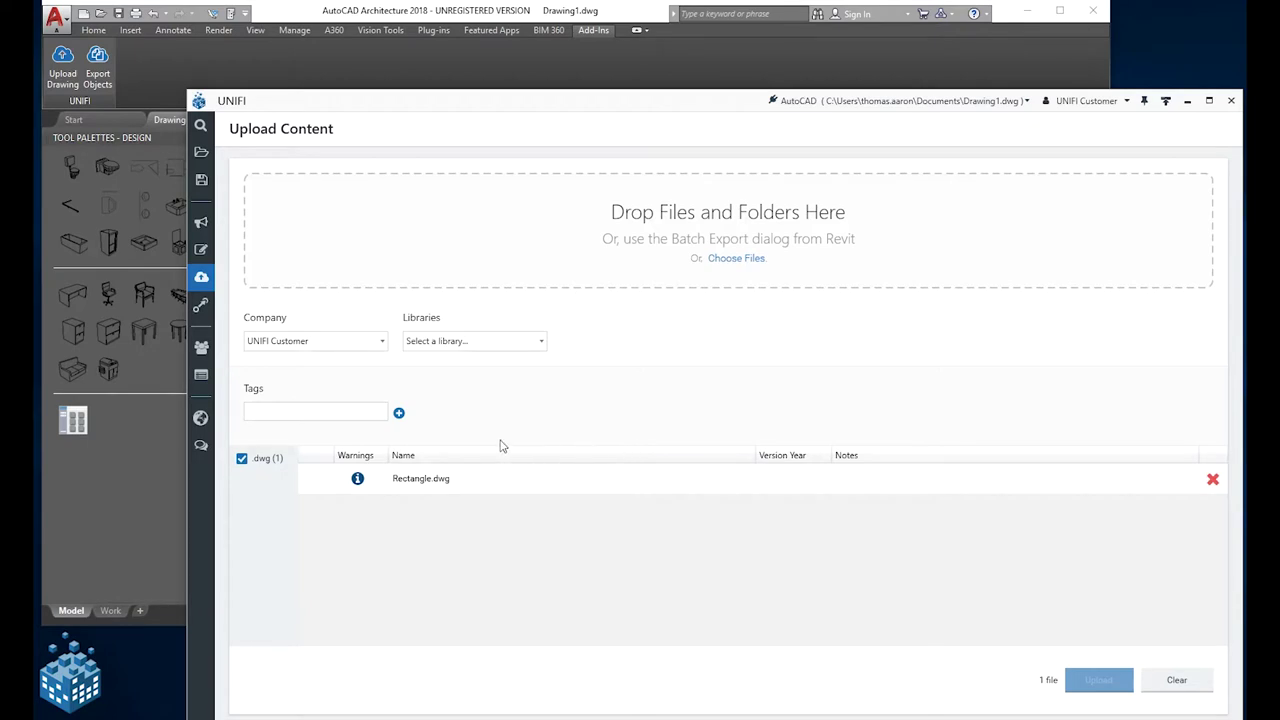
Rerun EXPORTBLOCKS and export the upper triangle to UNIFI as well
click(153, 489)
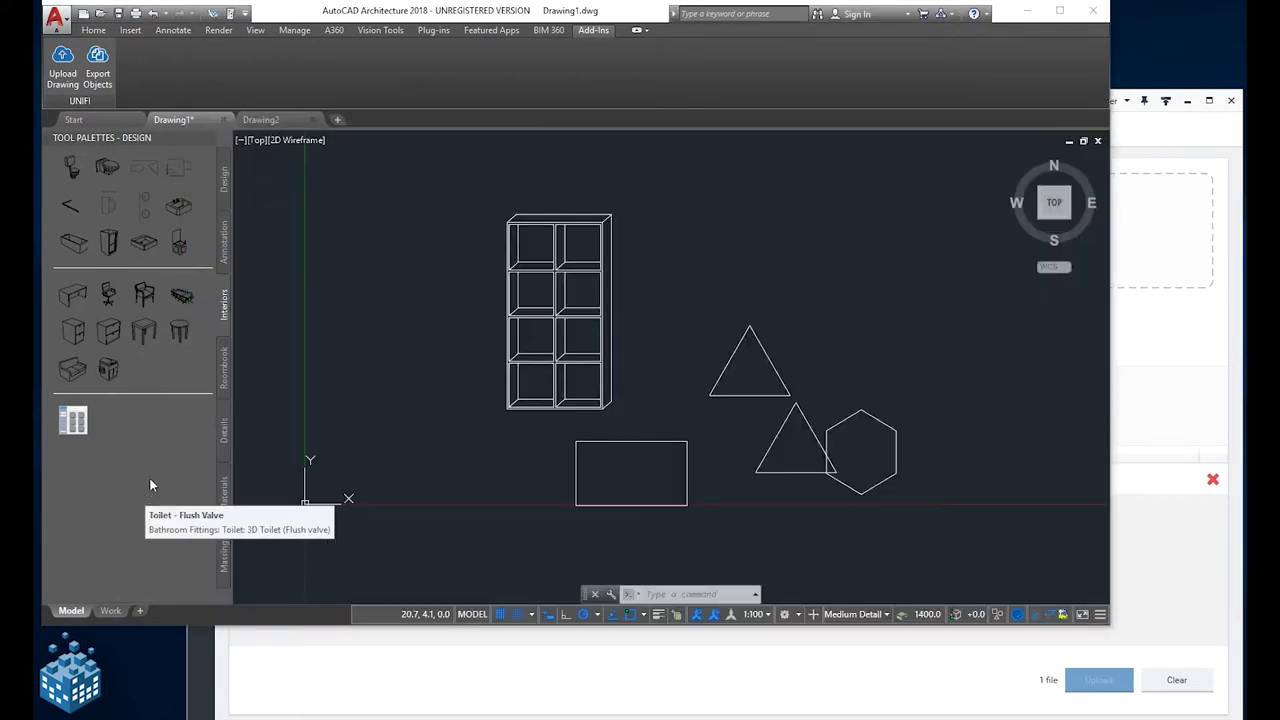
key(Return)
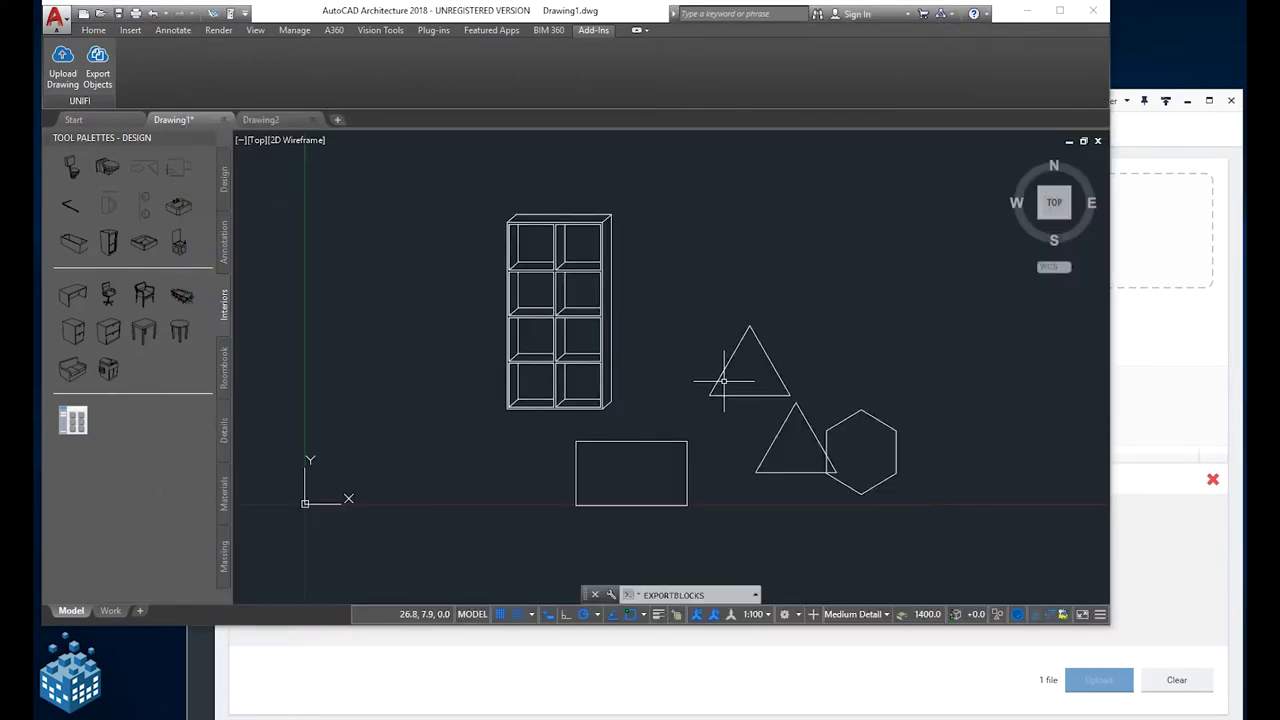
key(Return)
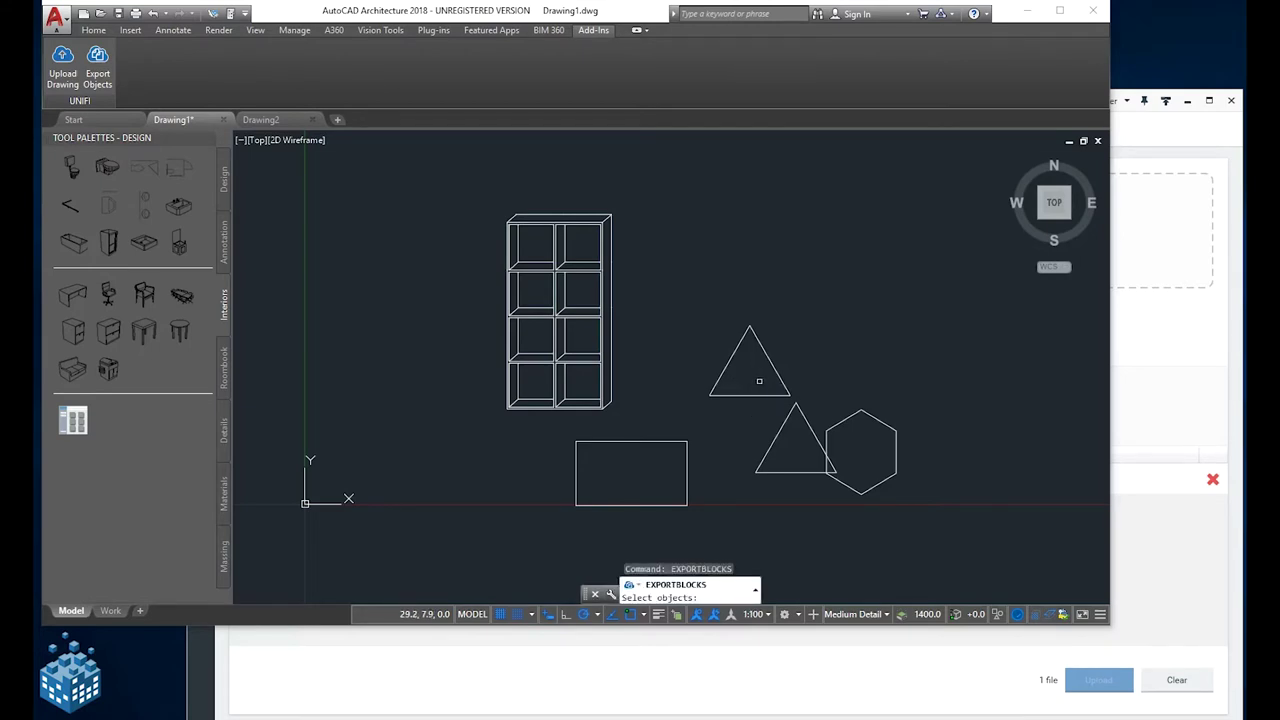
click(746, 396)
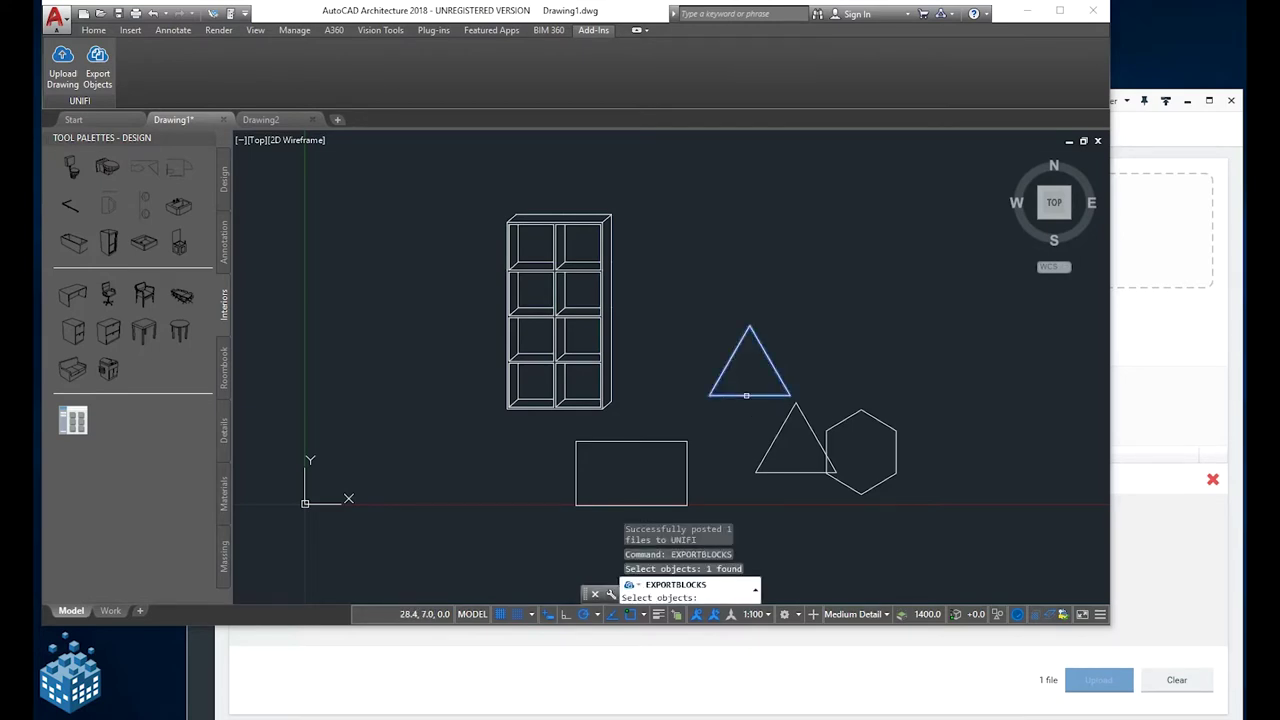
key(Return)
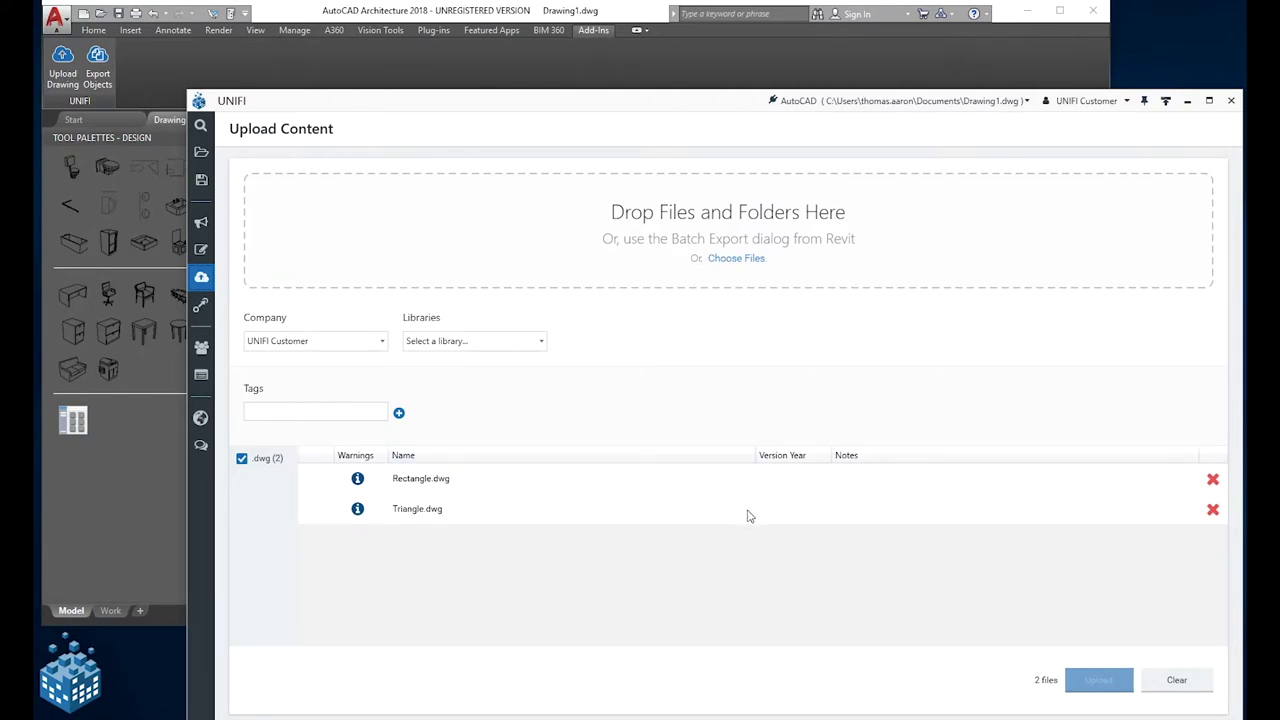
Upload the queued Rectangle and Triangle to the Company Library
click(541, 342)
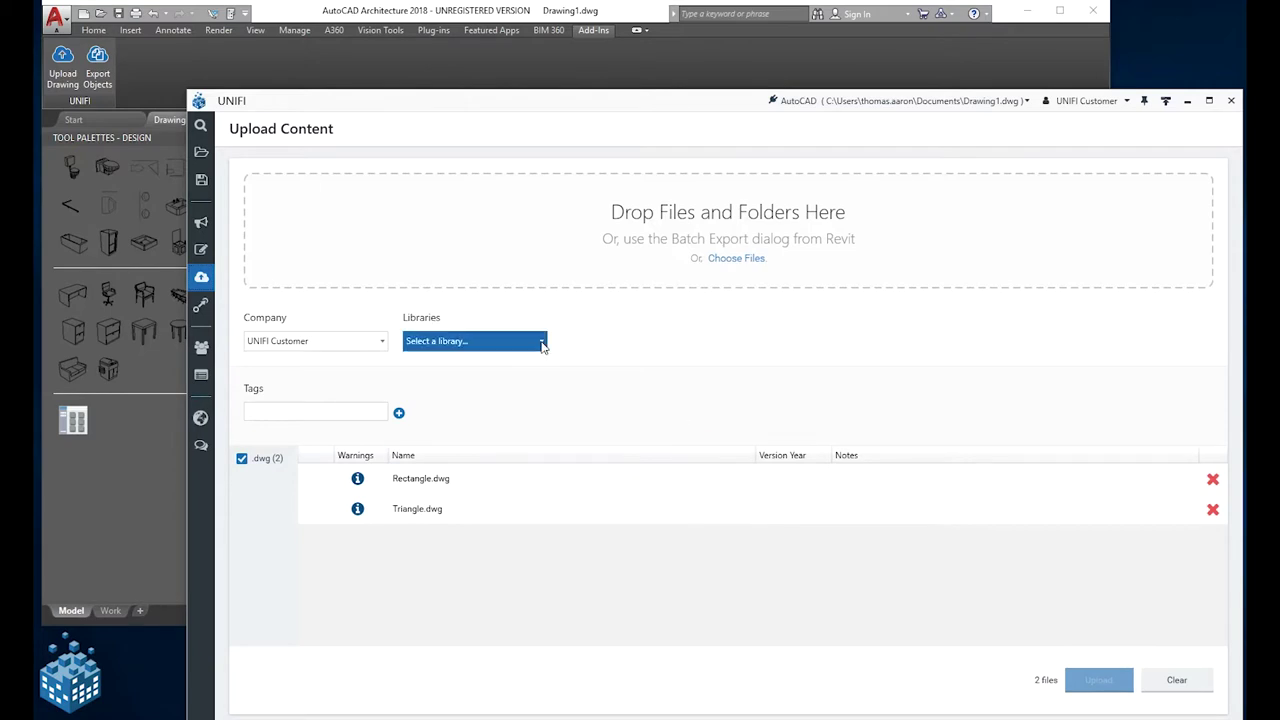
click(418, 366)
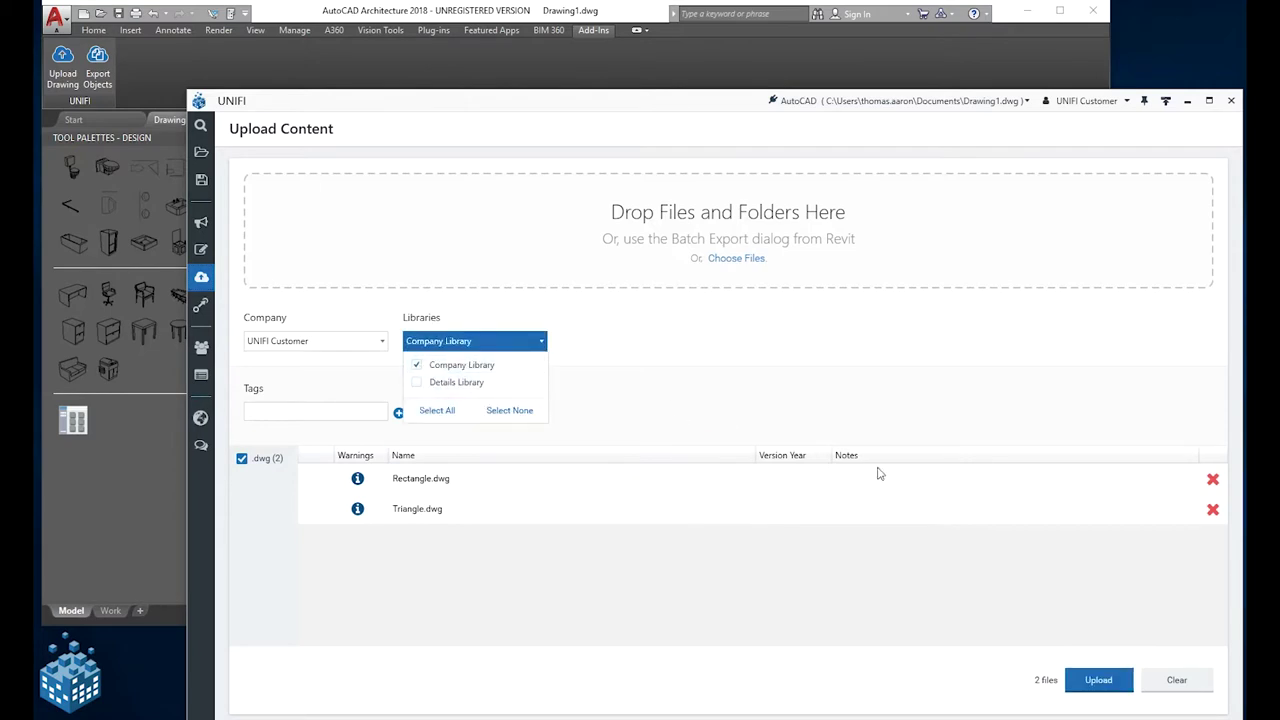
click(905, 409)
click(1096, 680)
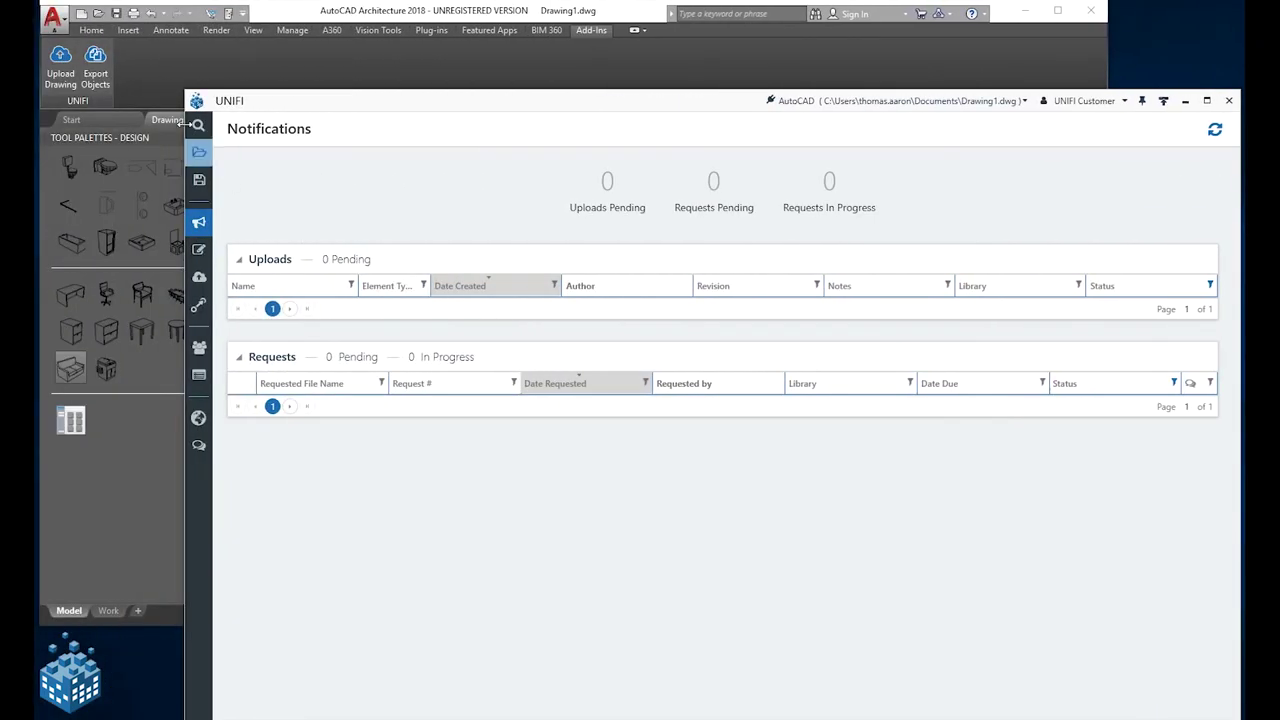
Export Drawing2's four stacked rectangles as block Rectangle_Collection, based at the bottom rectangle's corner
click(144, 60)
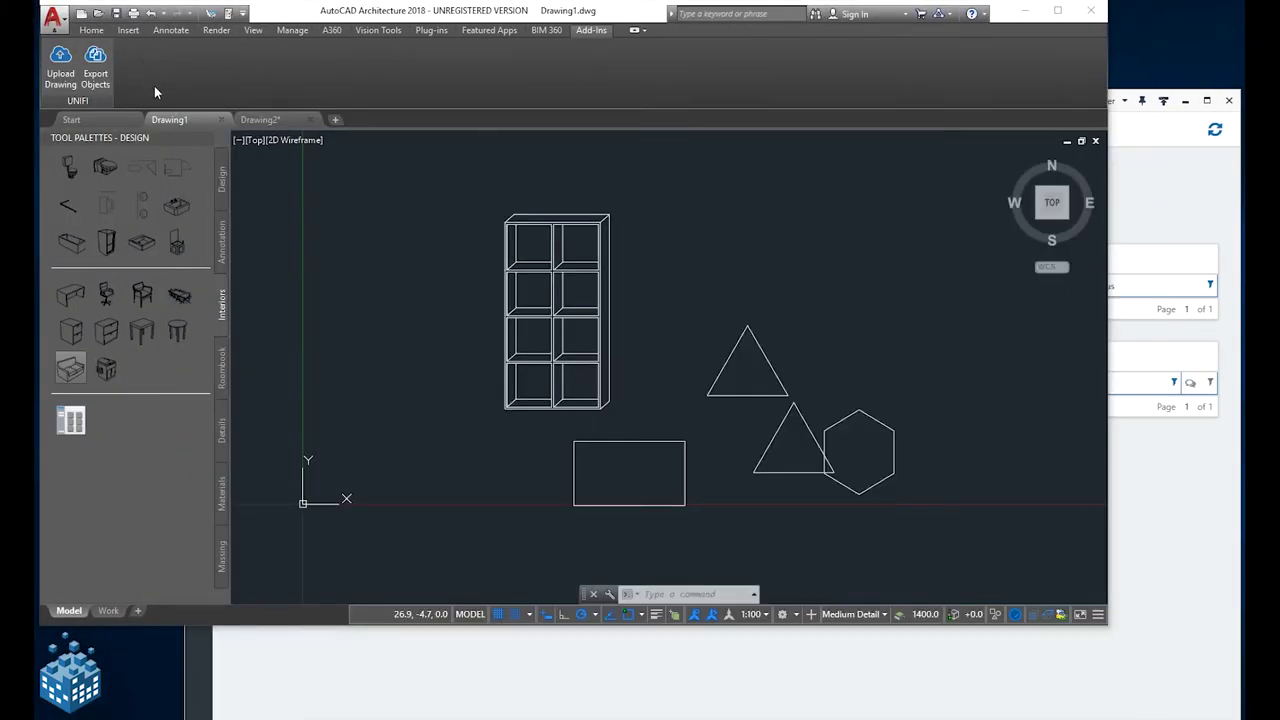
mouse_move(260, 120)
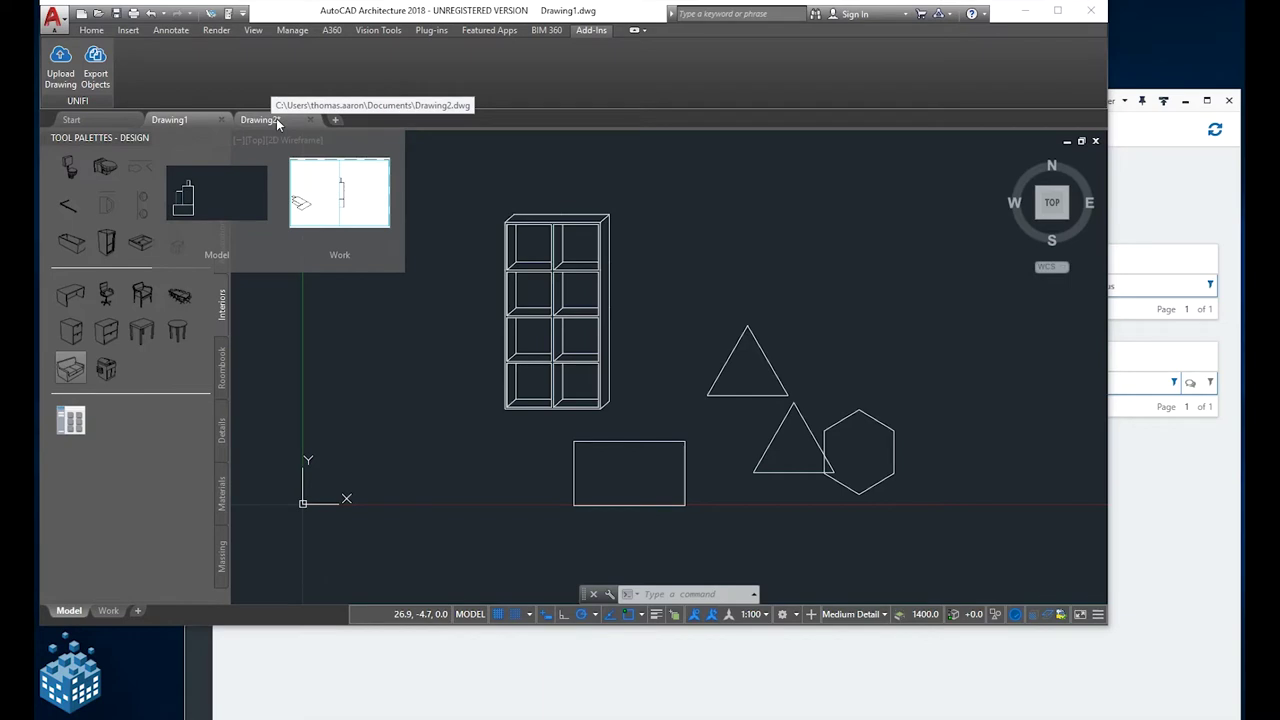
click(212, 188)
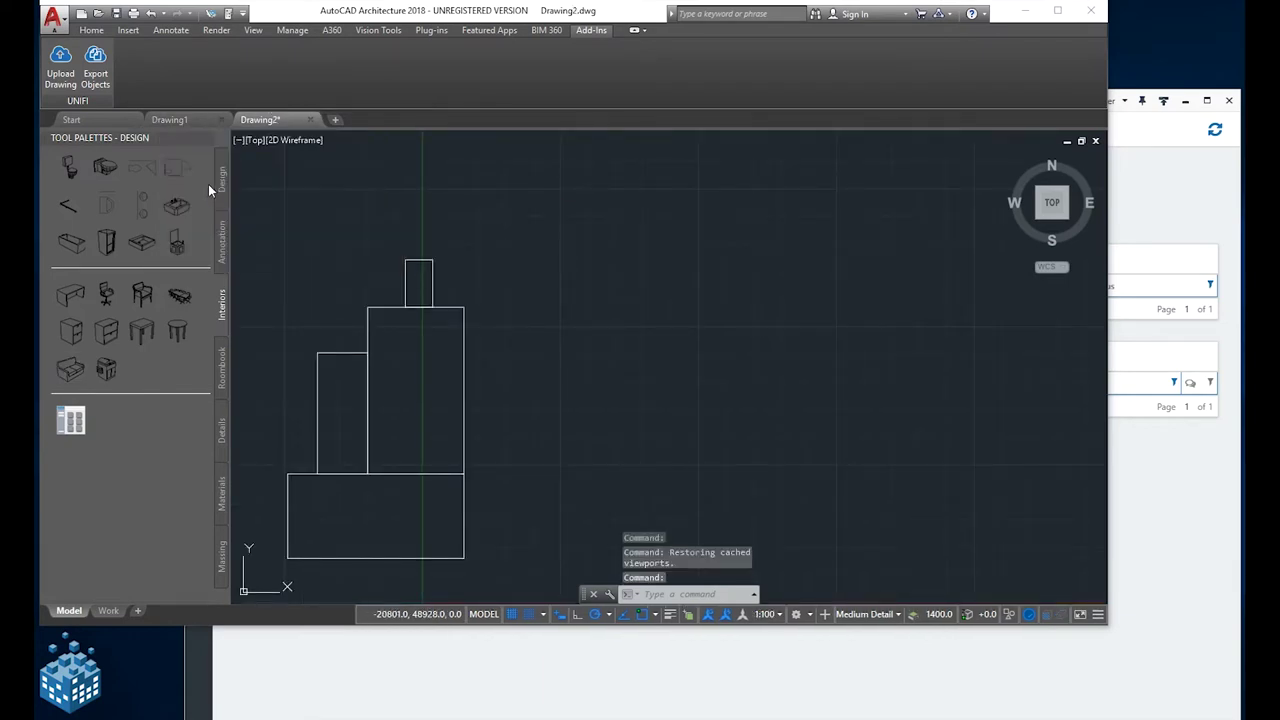
click(93, 62)
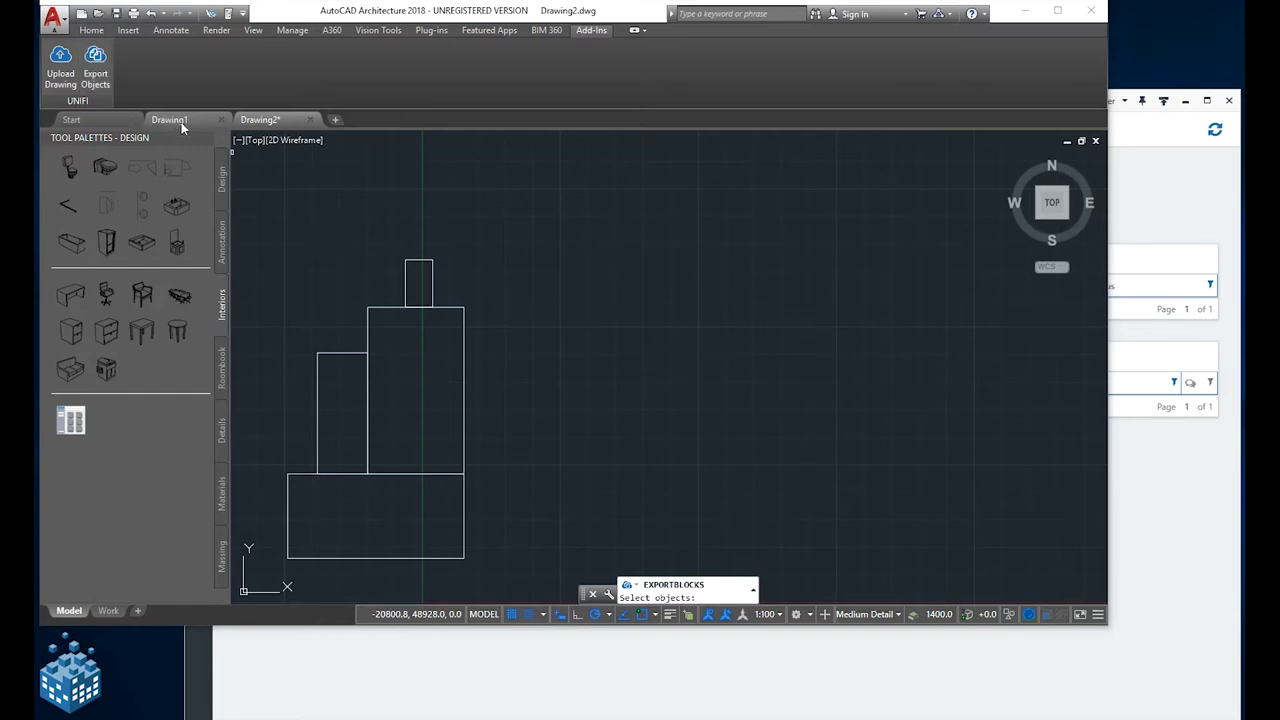
click(250, 229)
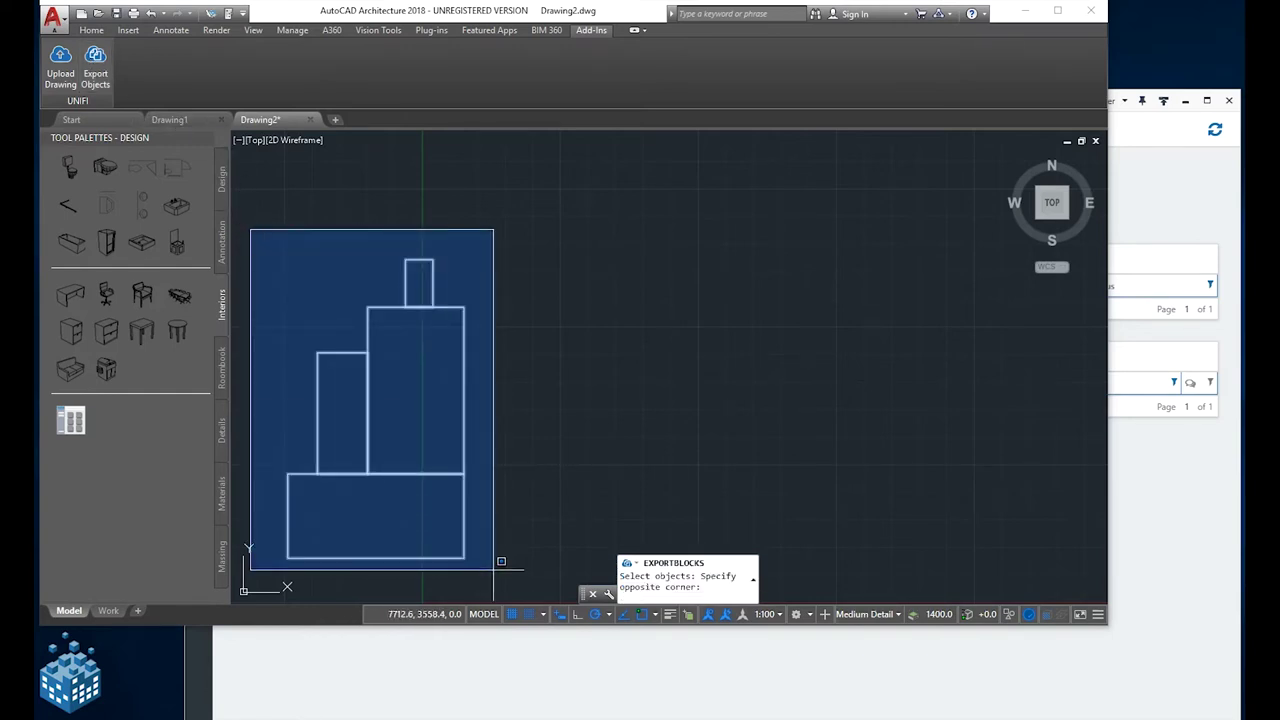
click(500, 561)
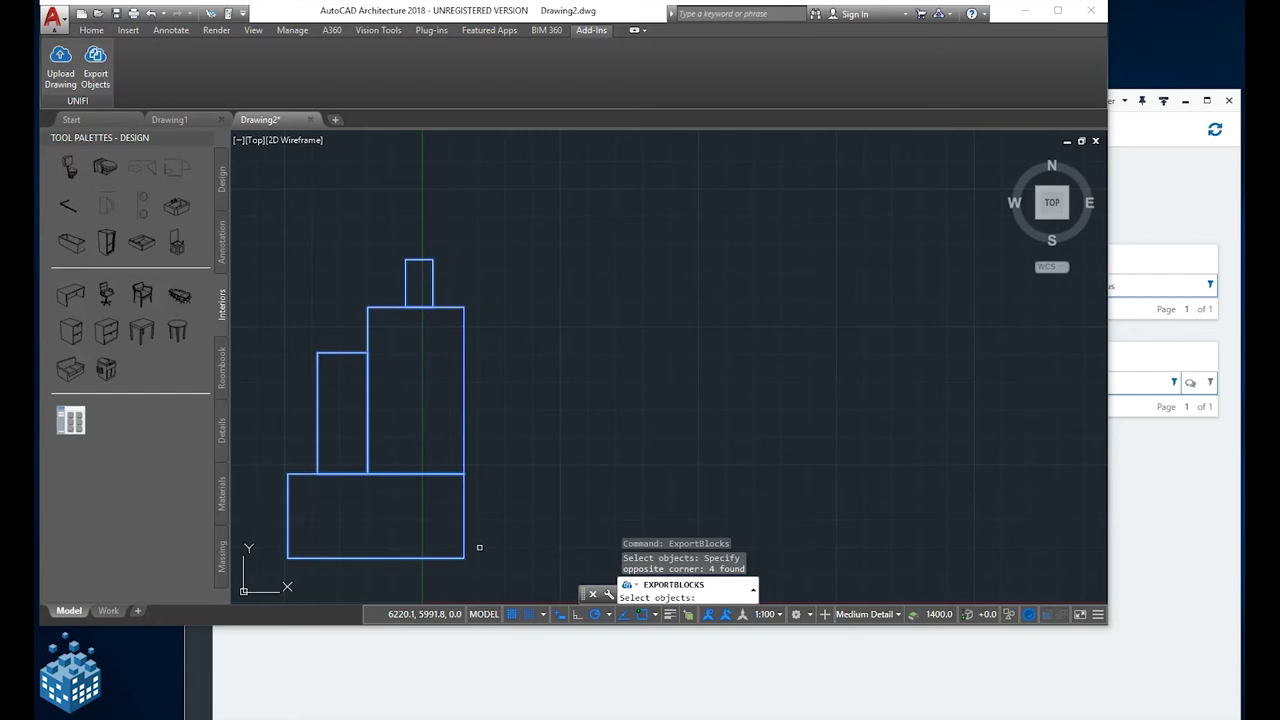
key(Return)
text(Re)
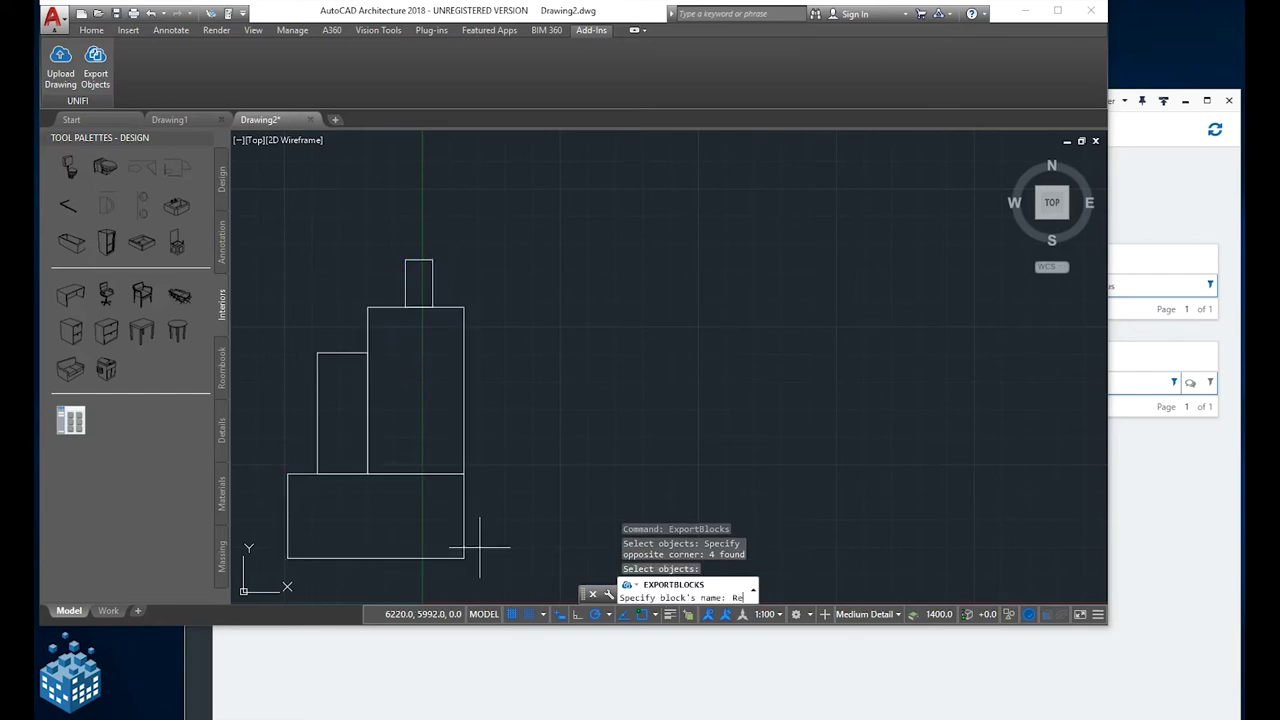
text(ctangle_Collection)
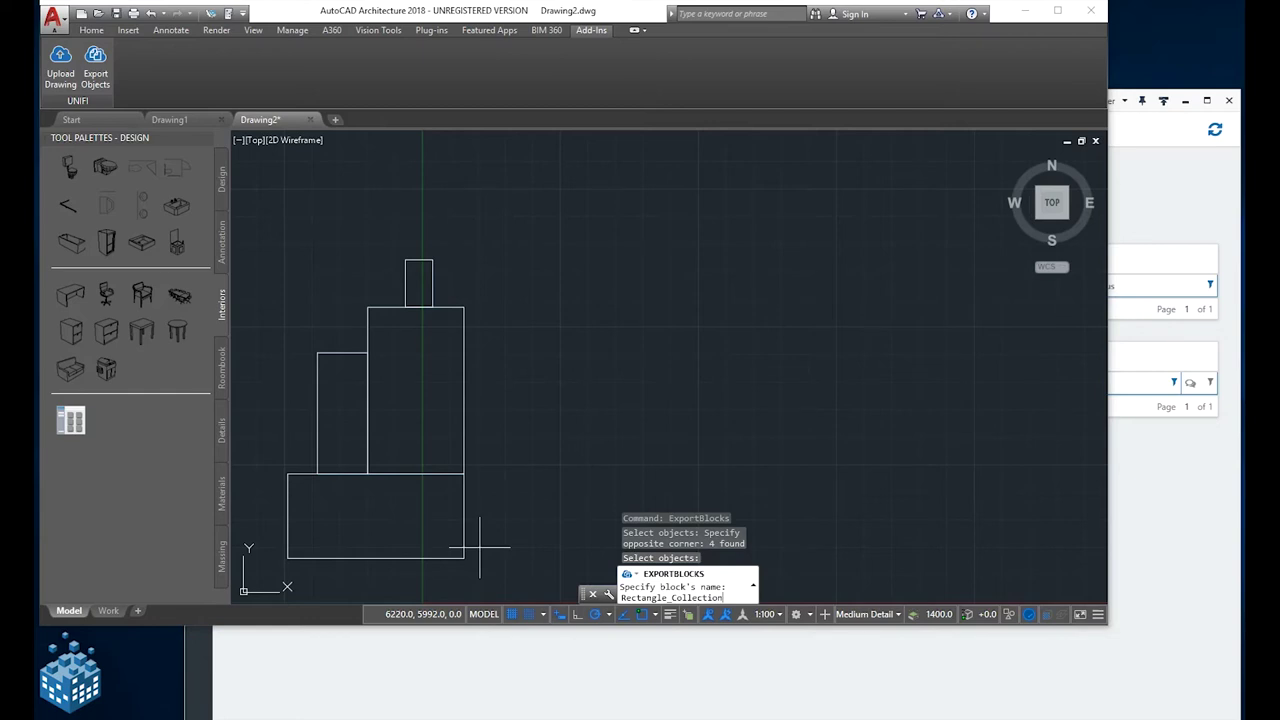
key(Return)
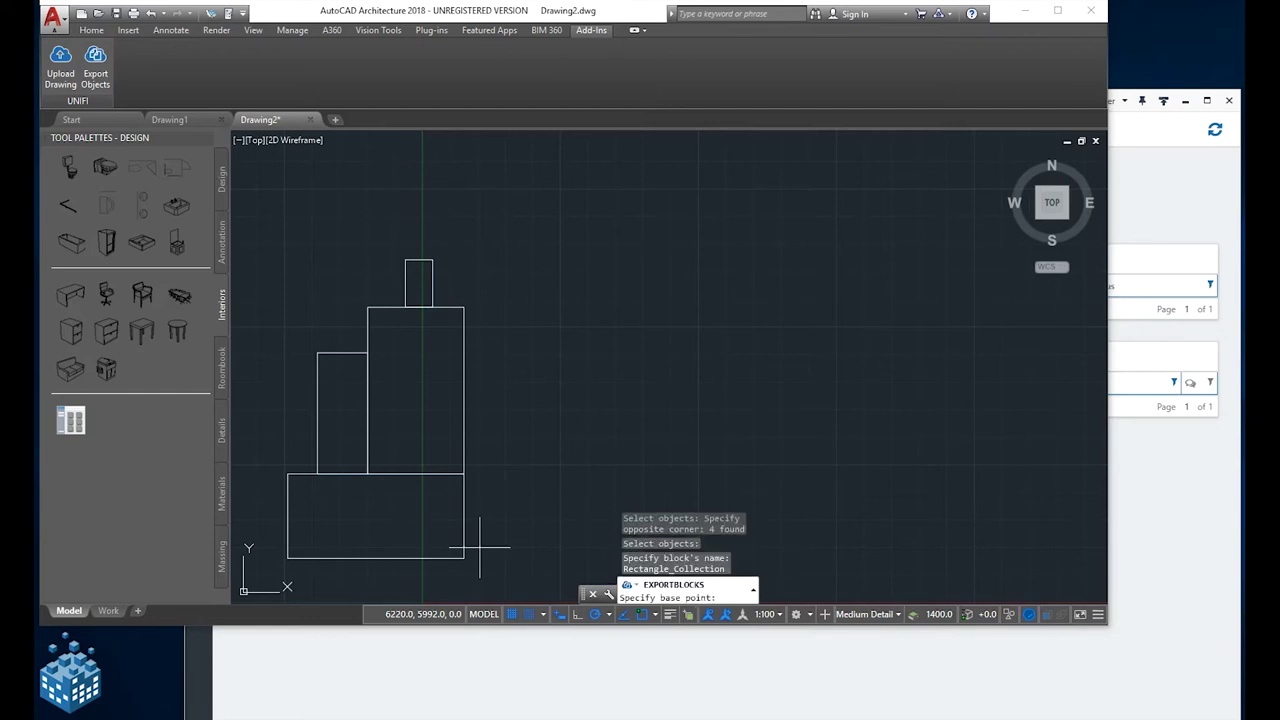
click(366, 472)
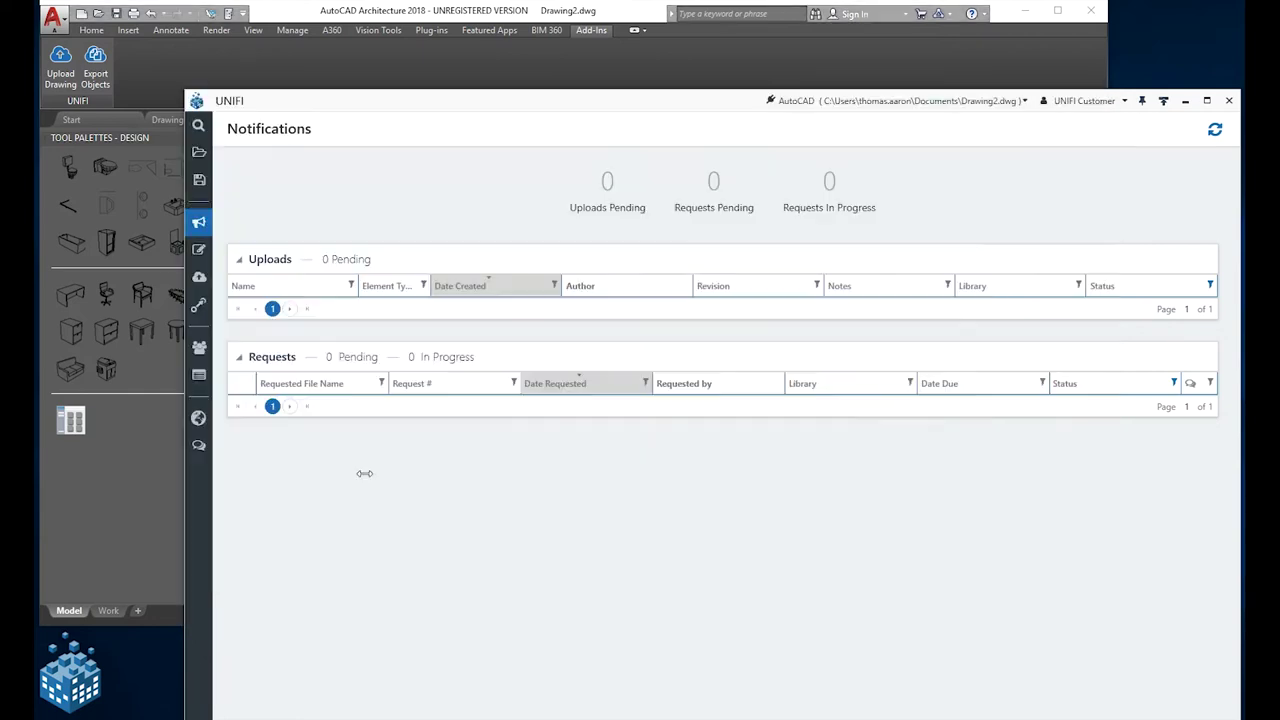
In Drawing1, start Export Objects and pick the bookcase
click(142, 487)
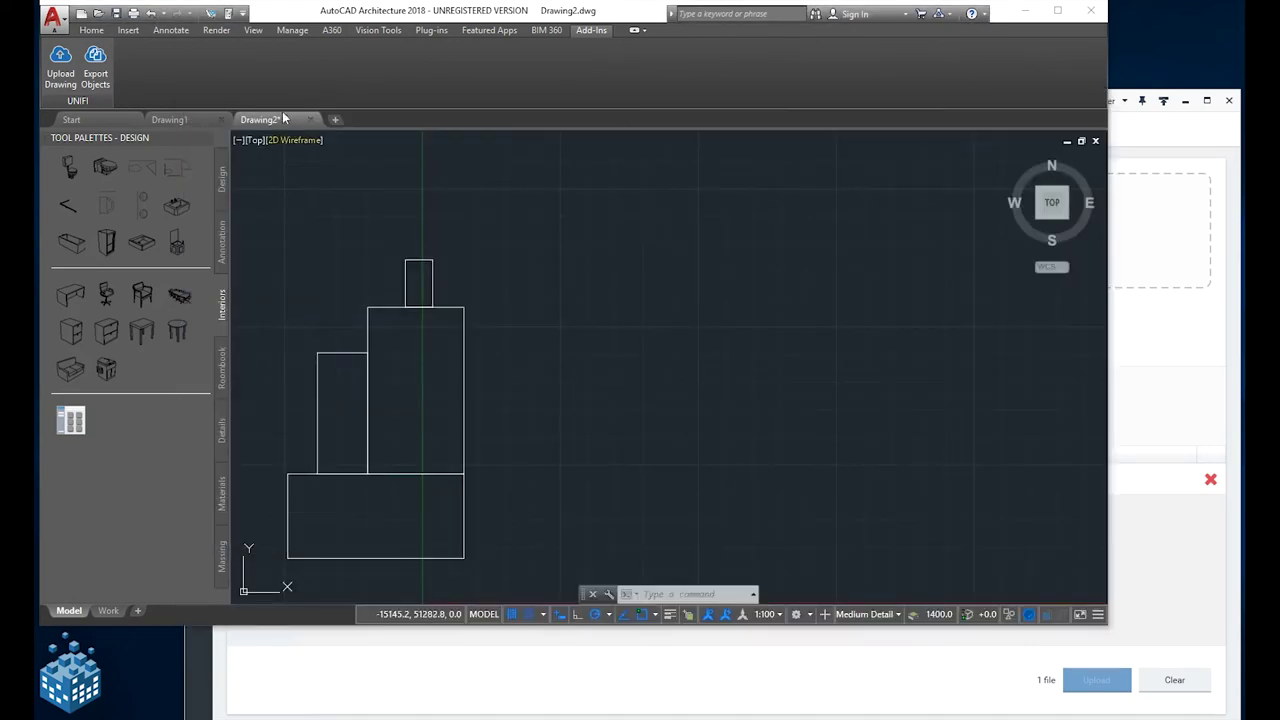
click(169, 119)
click(95, 62)
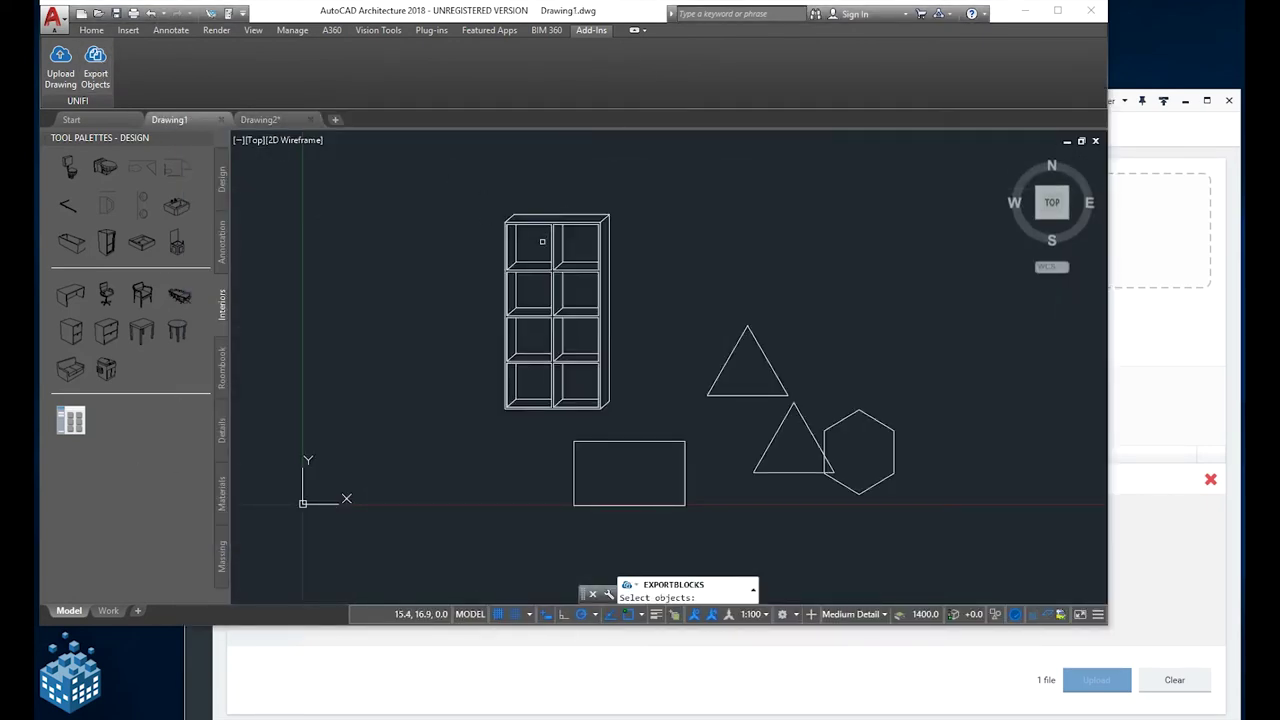
click(556, 224)
Finish the bookcase export, then upload Rectangle_Collection and Shelving to the Company Library
key(Return)
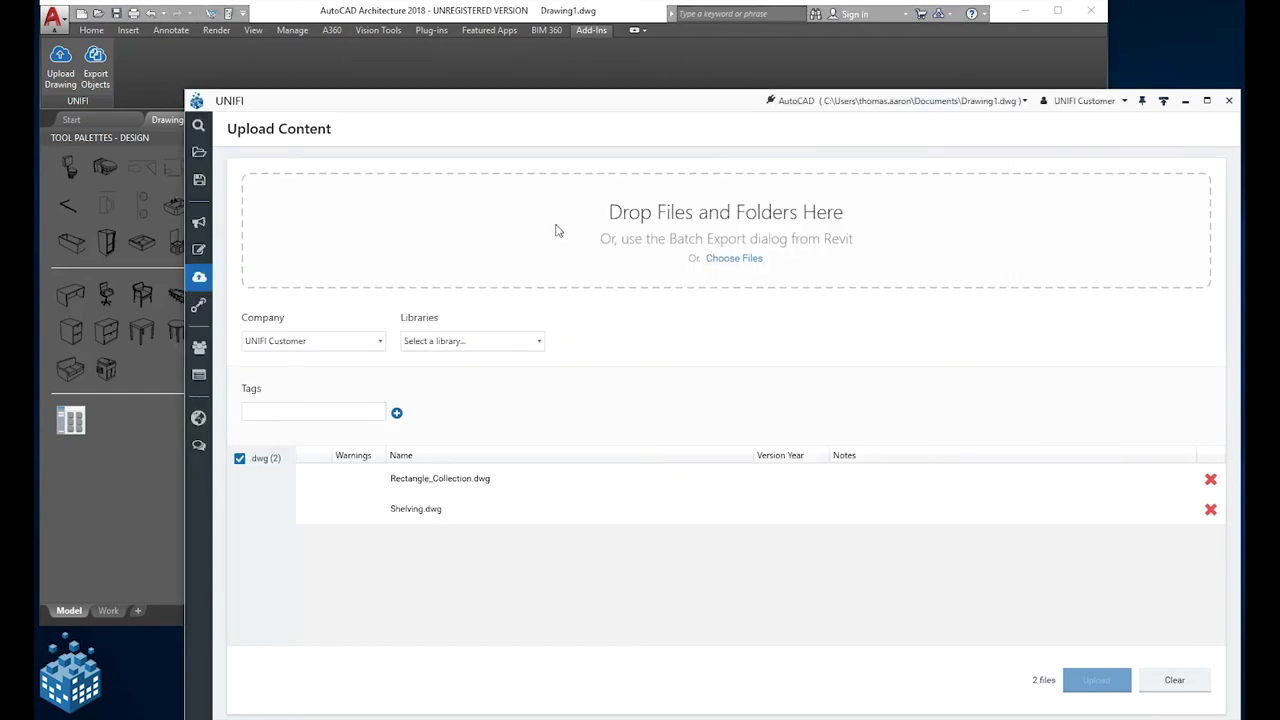
click(536, 344)
click(473, 372)
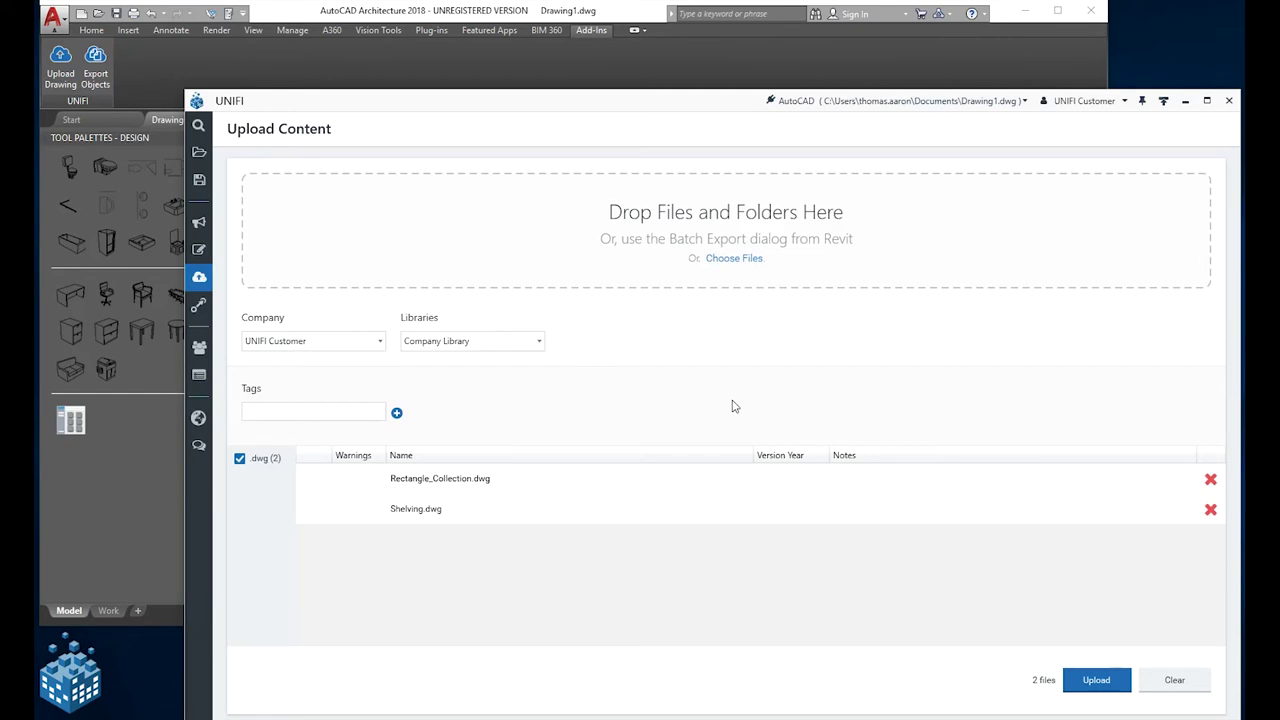
click(1109, 685)
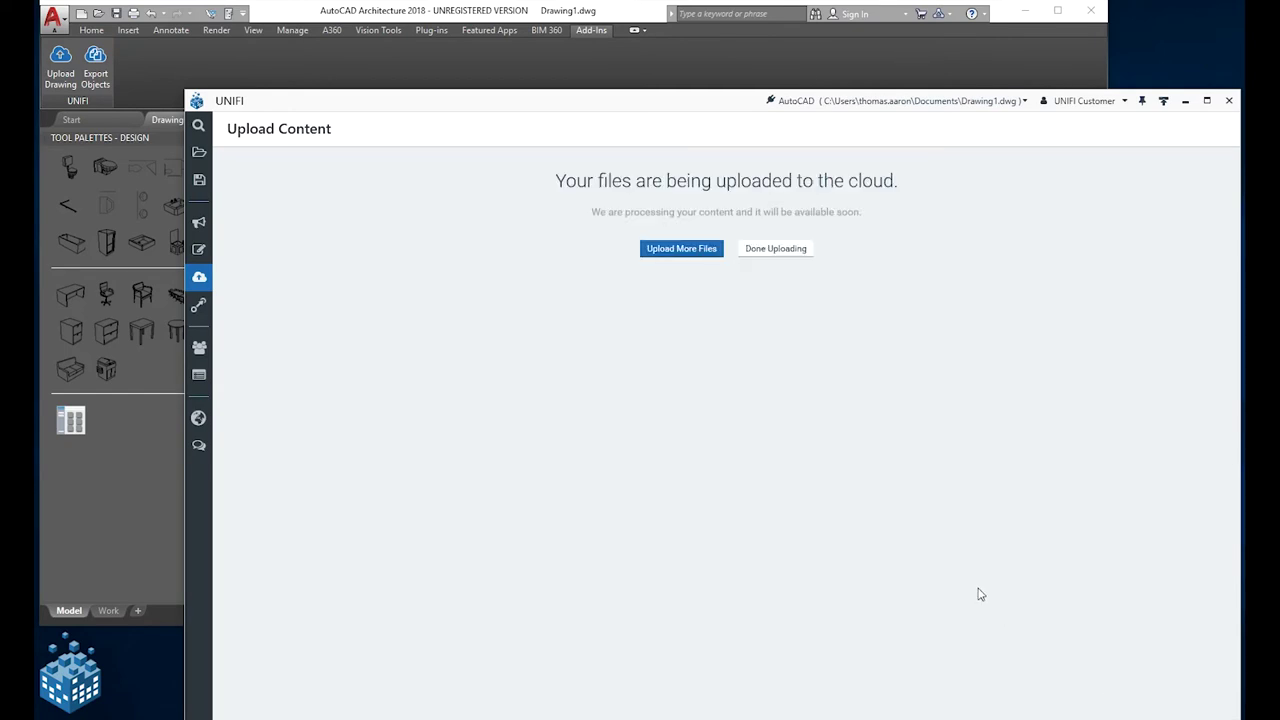
click(764, 252)
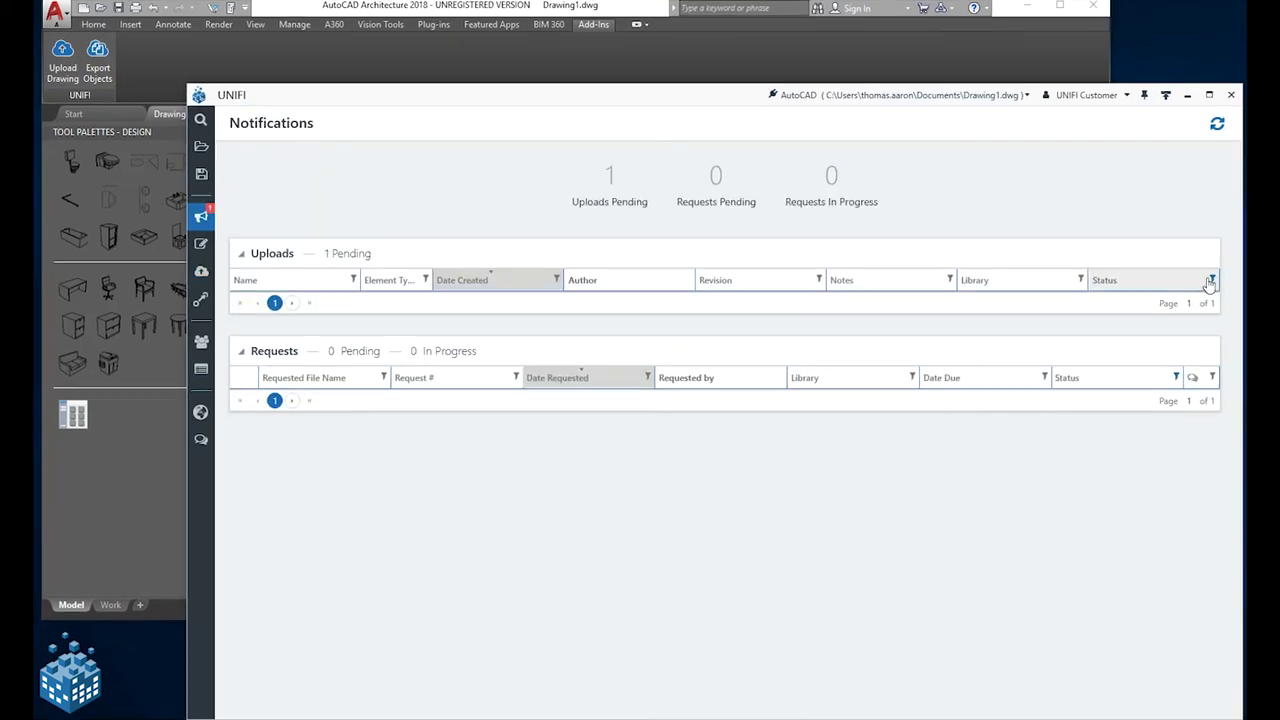
Filter upload notifications by Status to include Pending, listing Triangle_Hexigon alongside approved uploads
click(1211, 281)
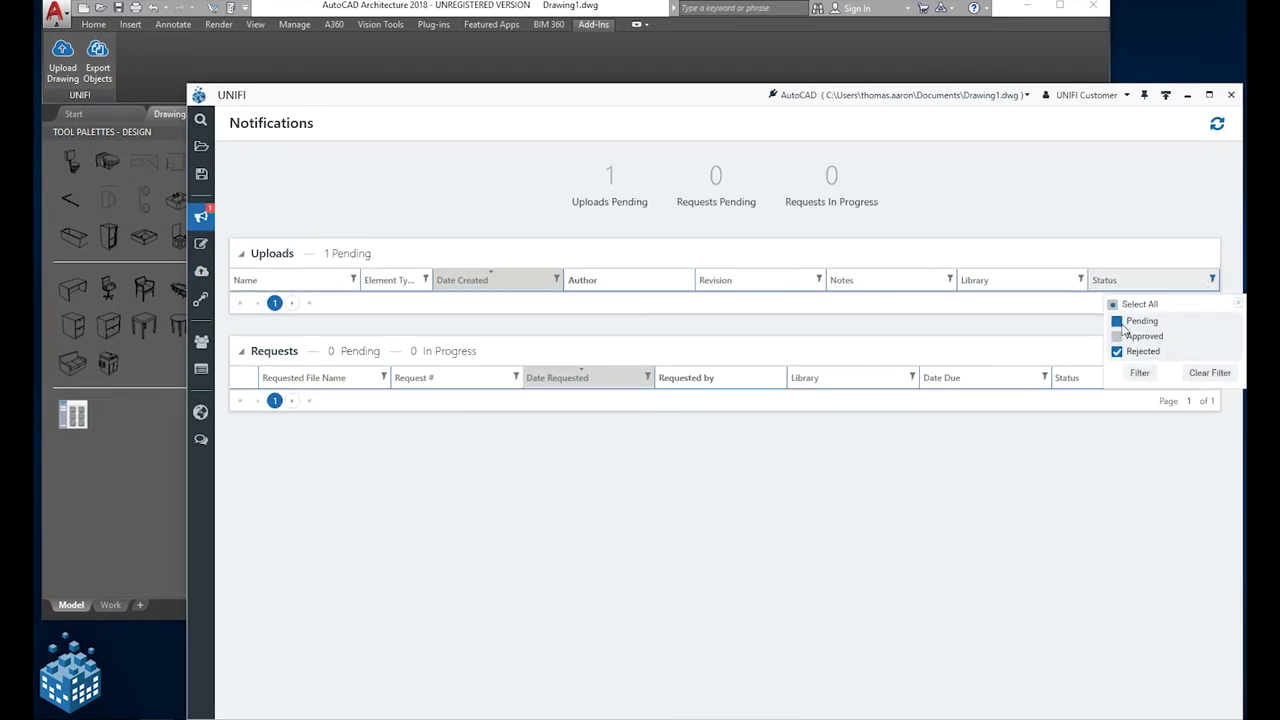
click(1117, 321)
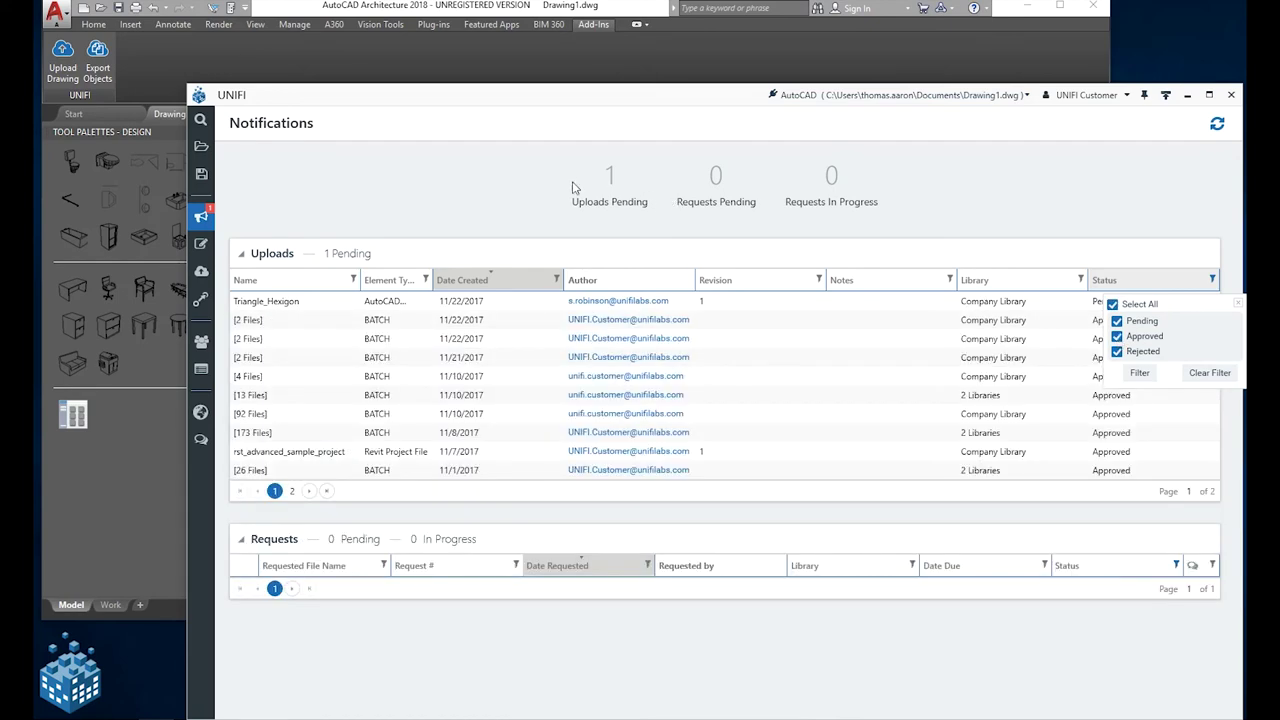
click(577, 188)
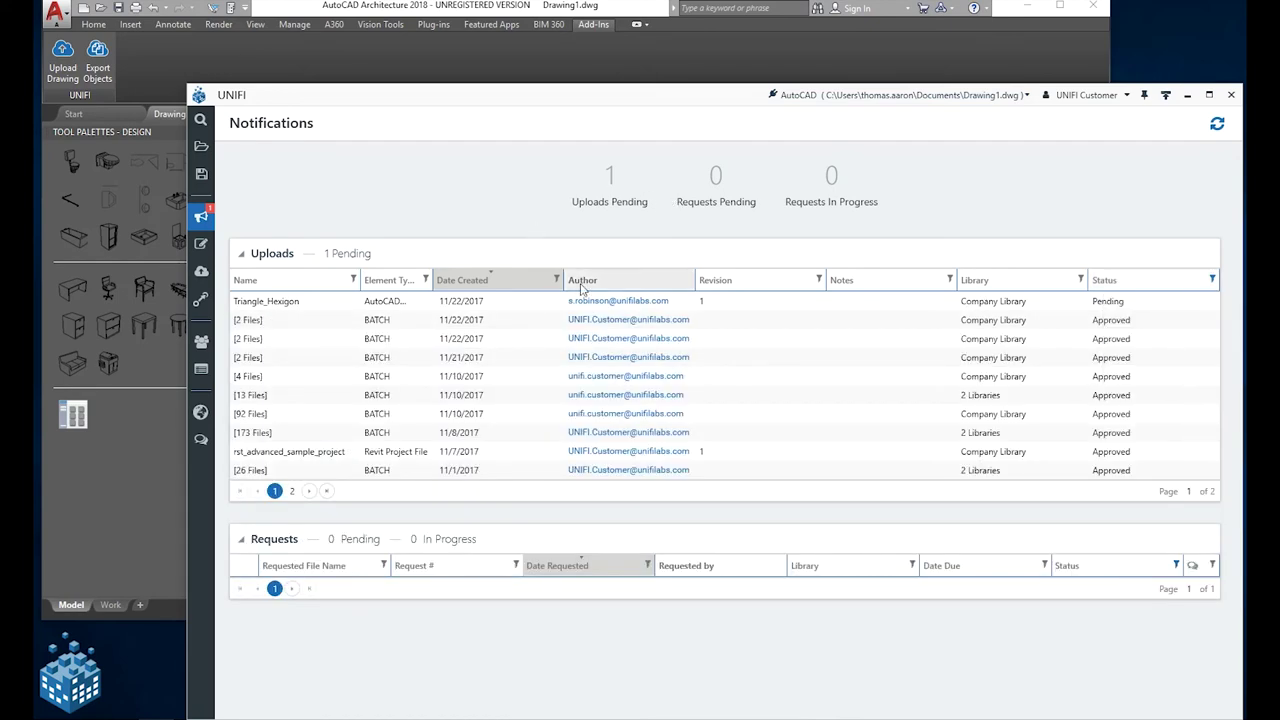